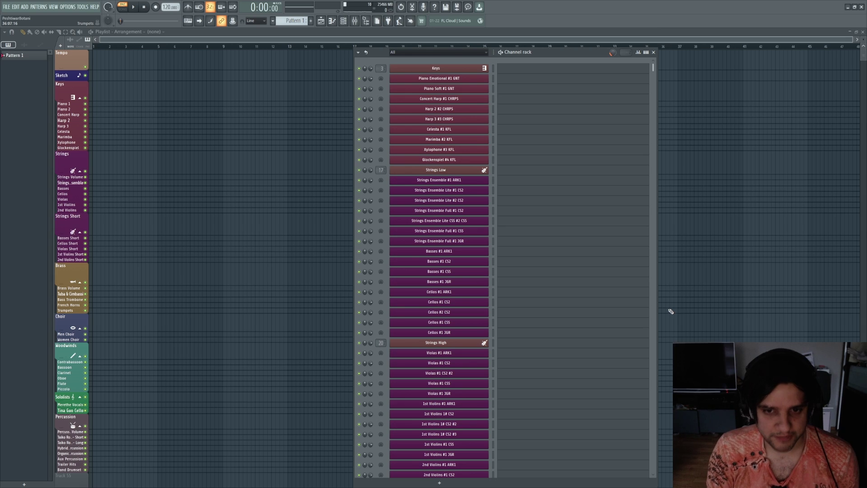
# Check the Synthetic Orchestra web page, then return to the FL Studio project
pyautogui.hotkey('alt', 'Tab')
pyautogui.press('Tab')
pyautogui.press('Tab')
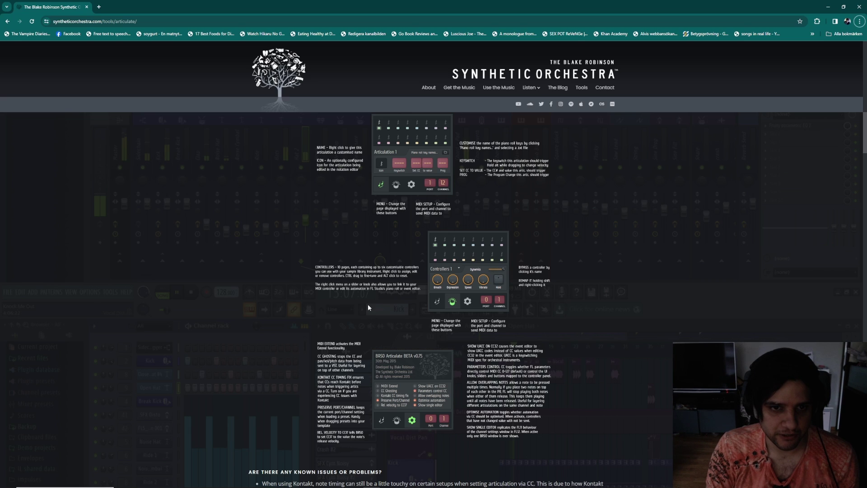
pyautogui.hotkey('alt', 'Tab')
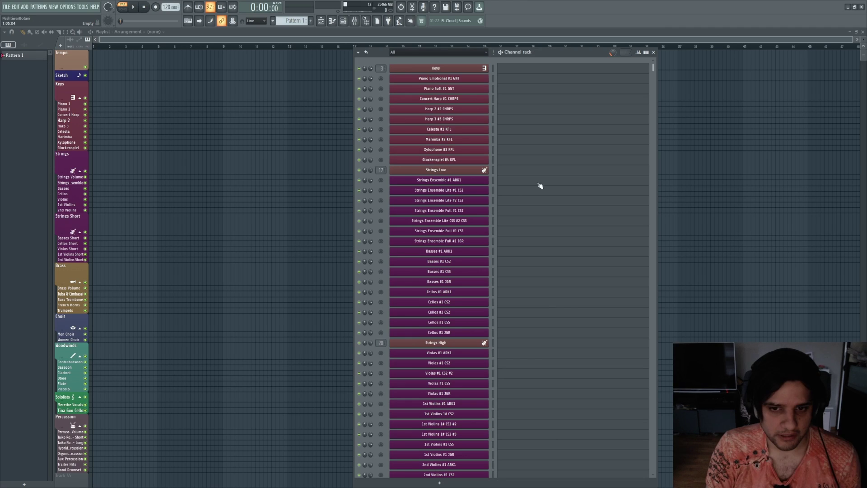
# Open the piano roll for the Violas #1 ARK1 channel
pyautogui.scroll(-7, 561, 336)
pyautogui.rightClick(461, 140)
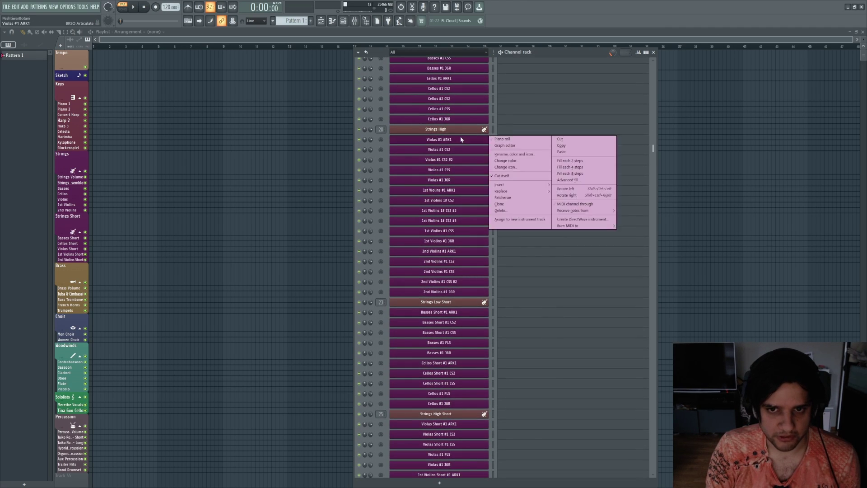
pyautogui.click(502, 139)
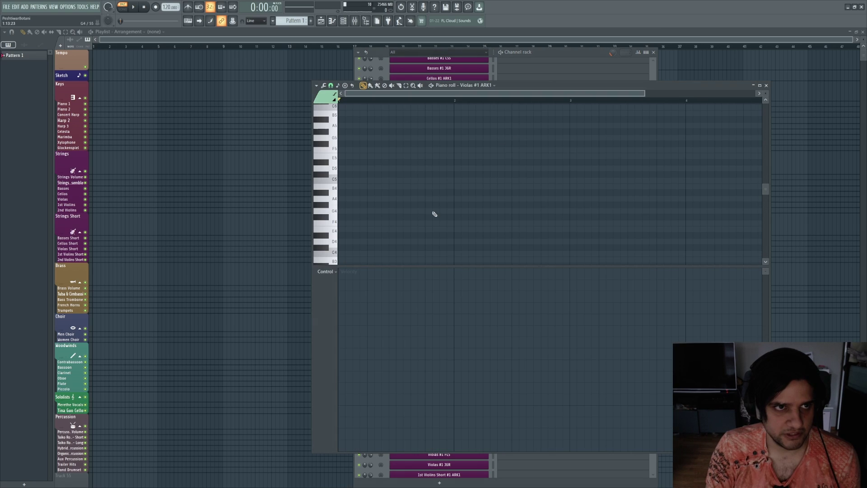
# Draw a short F5 test note with the Spicc O articulation
pyautogui.click(323, 93)
pyautogui.click(324, 127)
pyautogui.scroll(3, 367, 203)
pyautogui.click(323, 94)
pyautogui.click(348, 131)
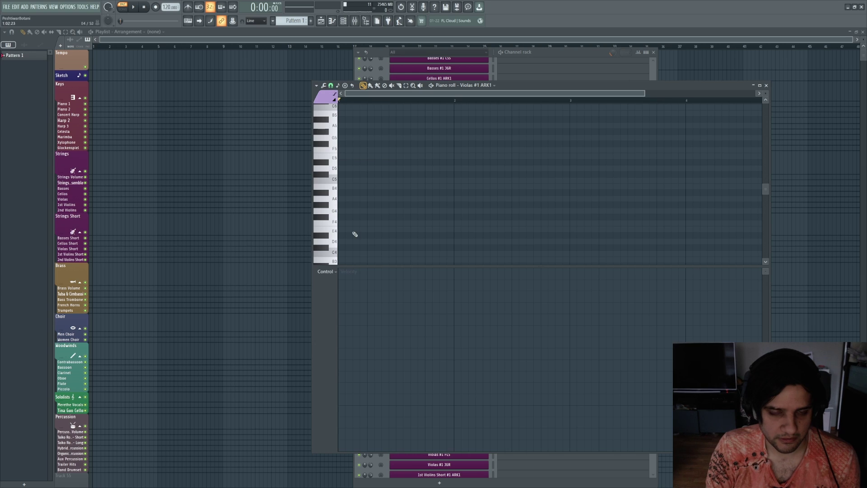
pyautogui.scroll(3, 363, 248)
pyautogui.click(344, 187)
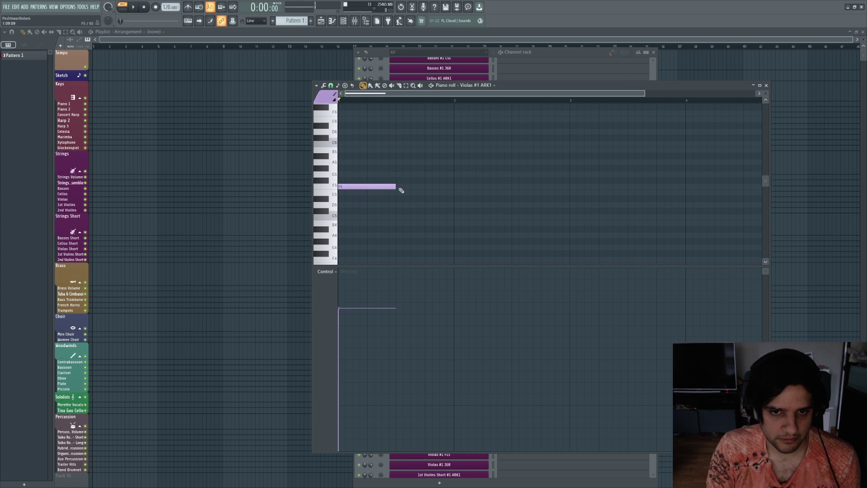
pyautogui.moveTo(396, 187); pyautogui.dragTo(347, 186)
# Add two more F5 notes with Port L and Trem U articulations and play them back
pyautogui.click(326, 98)
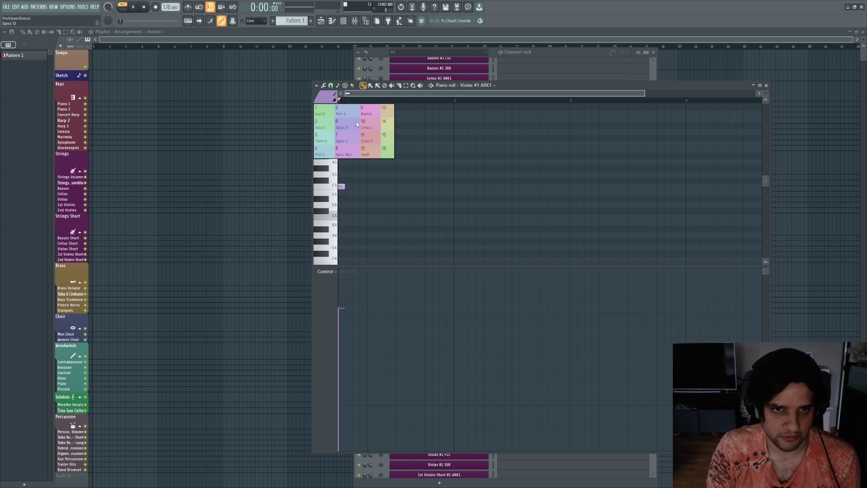
pyautogui.click(330, 154)
pyautogui.click(354, 186)
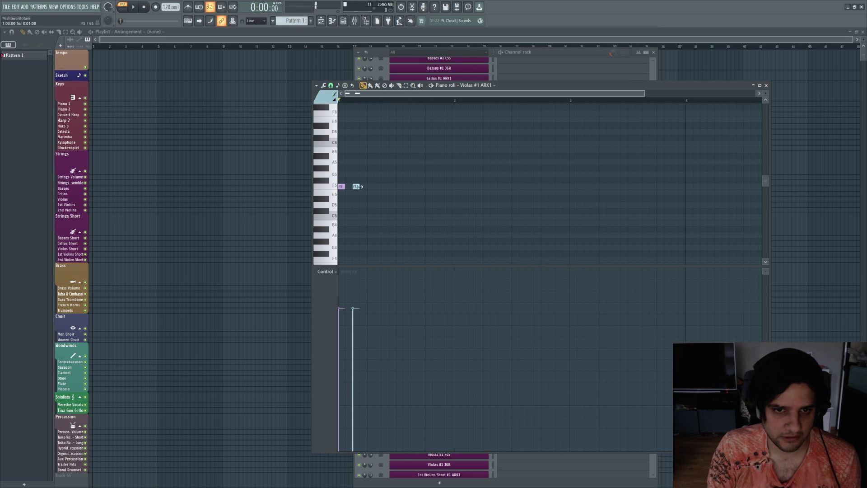
pyautogui.click(335, 99)
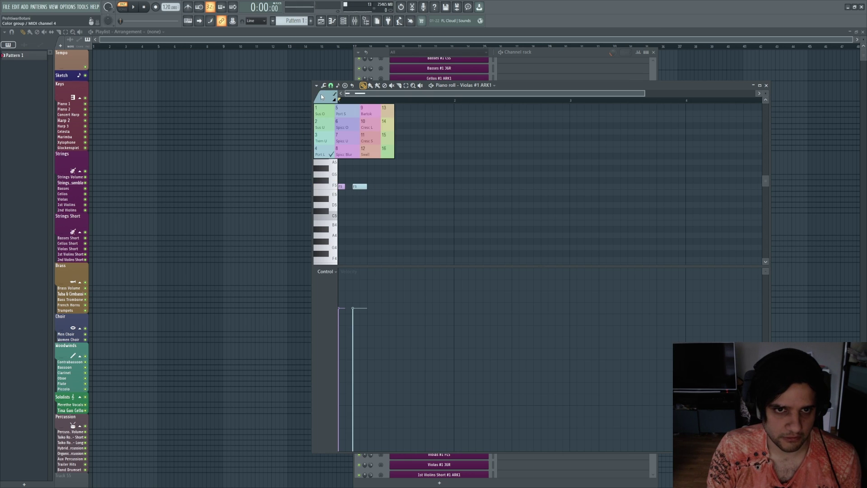
pyautogui.click(327, 144)
pyautogui.click(384, 186)
pyautogui.press('space')
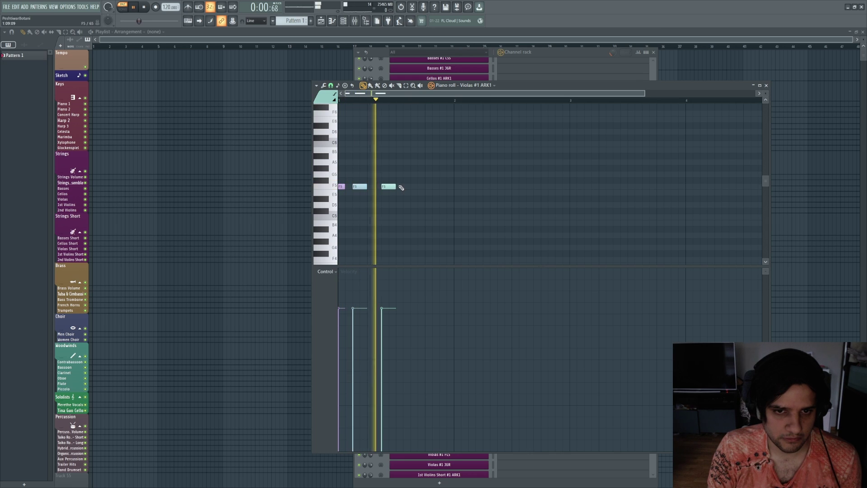
pyautogui.press('space')
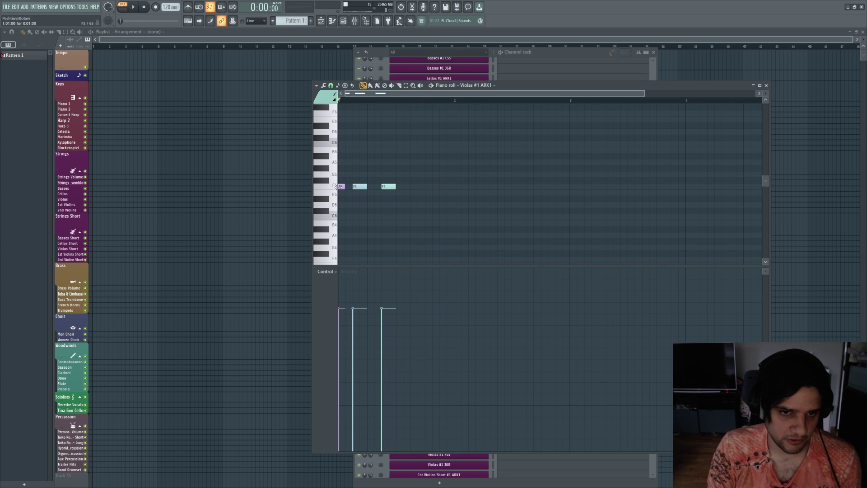
# Switch to Port L, replay the notes, then delete all three test notes
pyautogui.click(335, 99)
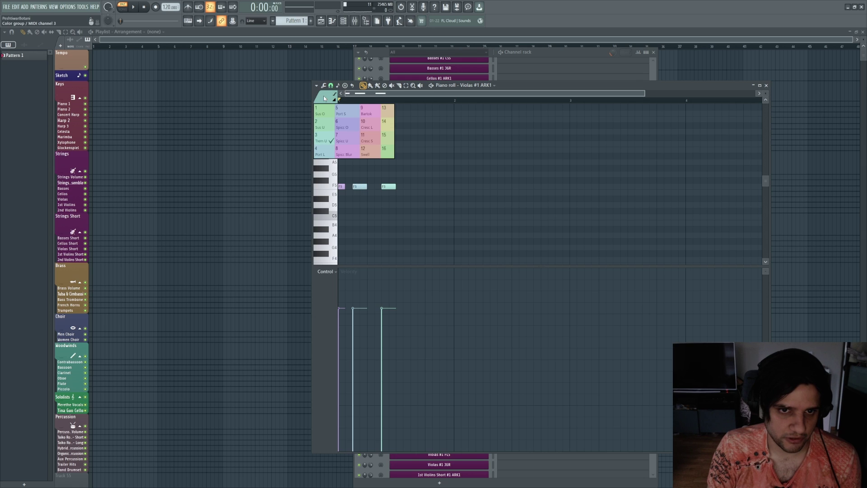
pyautogui.click(326, 153)
pyautogui.click(388, 187)
pyautogui.press('space')
pyautogui.press('space')
pyautogui.hotkey('ctrl', 'a')
pyautogui.press('Delete')
pyautogui.click(334, 97)
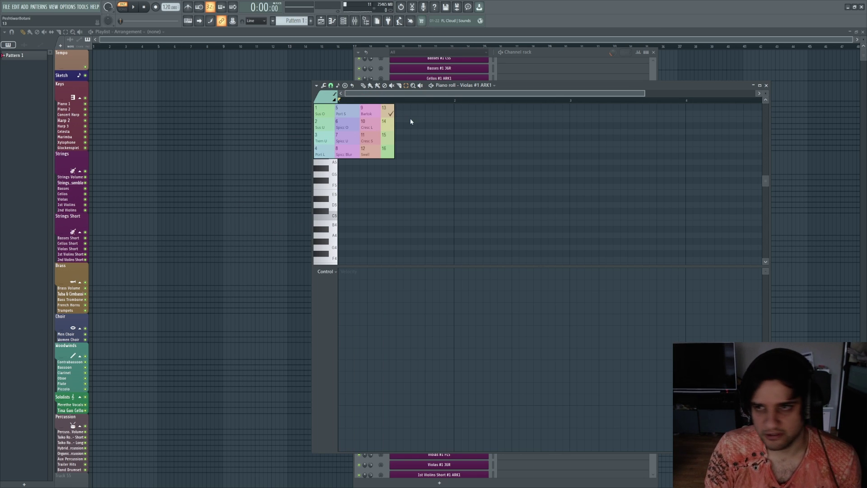
# Reset the articulation to Sus U, close the piano roll, and add a Kontakt channel
pyautogui.click(325, 127)
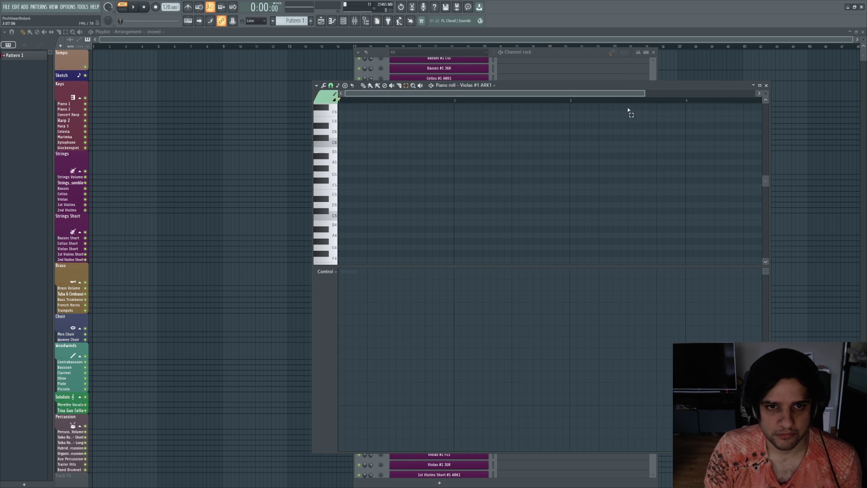
pyautogui.click(766, 85)
pyautogui.scroll(-20, 536, 222)
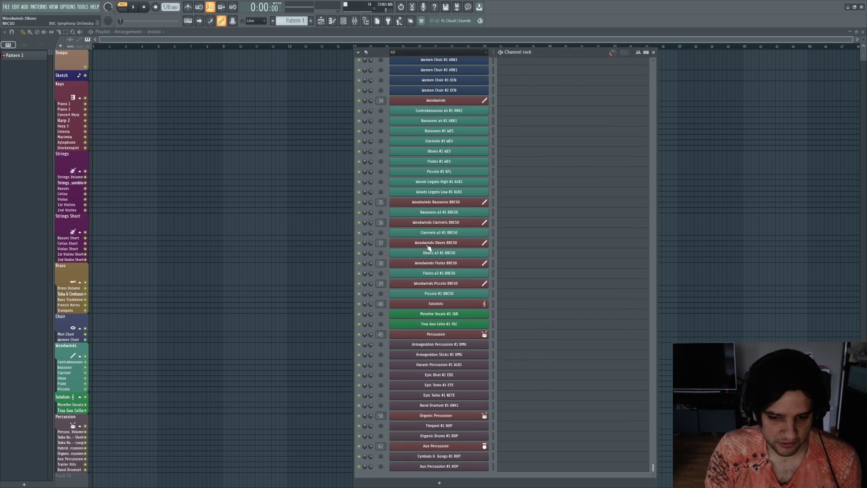
pyautogui.click(439, 483)
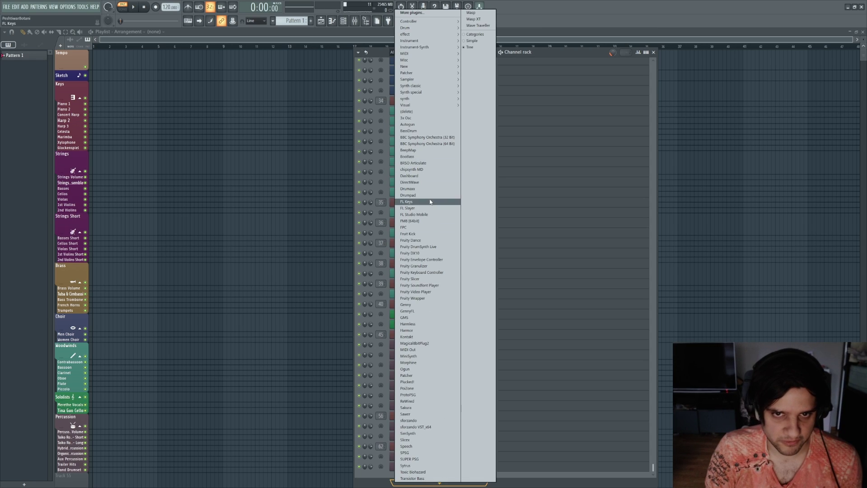
pyautogui.moveTo(433, 98)
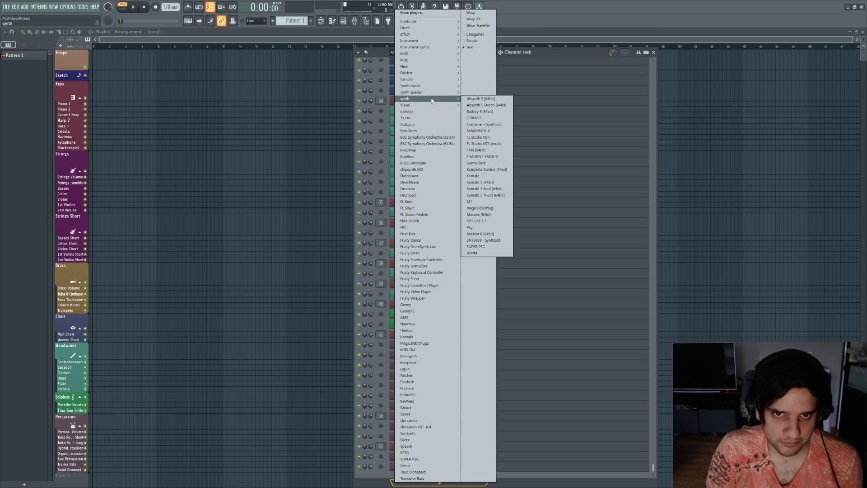
pyautogui.click(498, 178)
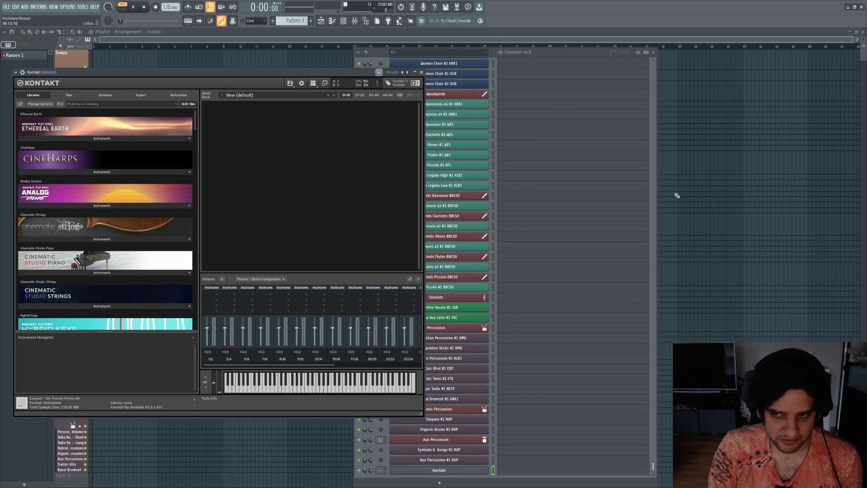
# Arrange the Kontakt and channel rack windows and add a BRSO Articulate channel
pyautogui.click(439, 482)
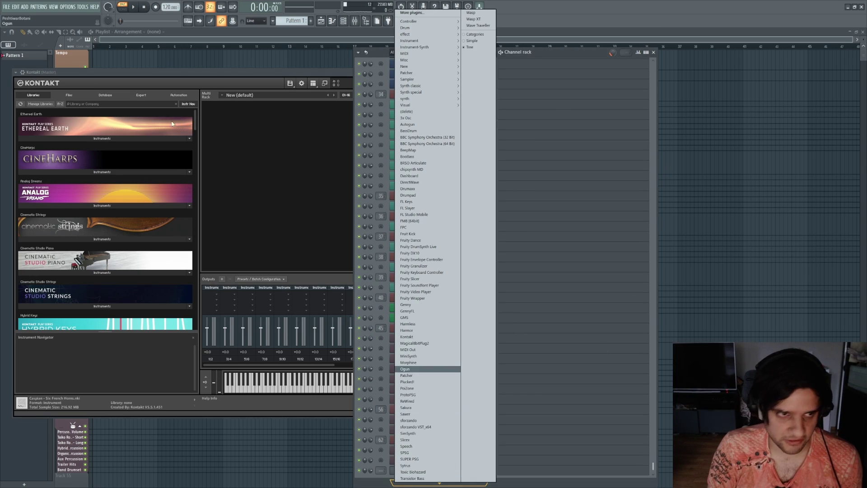
pyautogui.click(134, 73)
pyautogui.moveTo(134, 73); pyautogui.dragTo(729, 102)
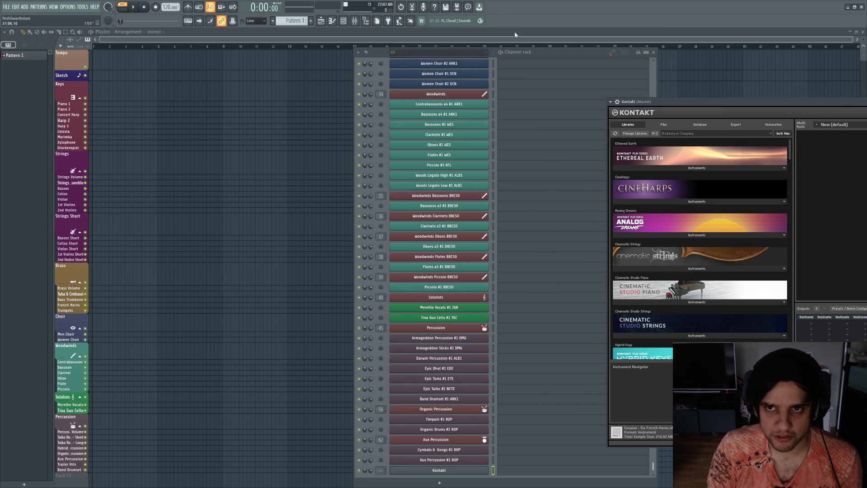
pyautogui.moveTo(518, 52); pyautogui.dragTo(391, 44)
pyautogui.click(312, 477)
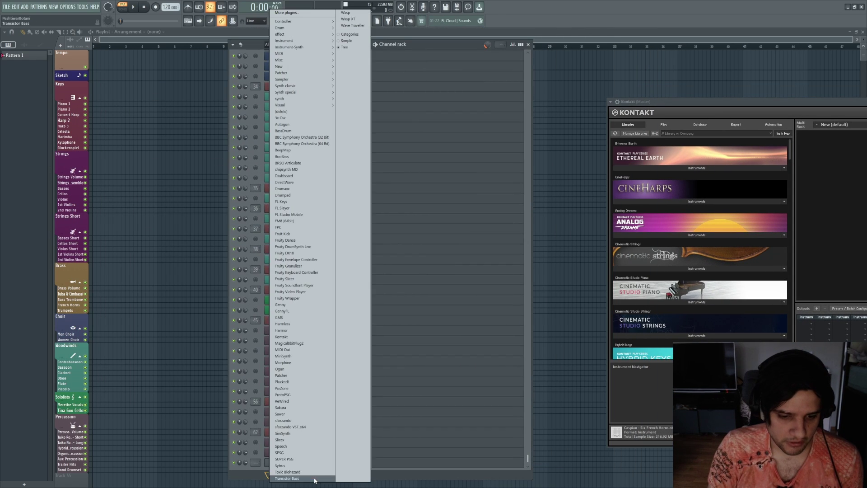
pyautogui.click(303, 167)
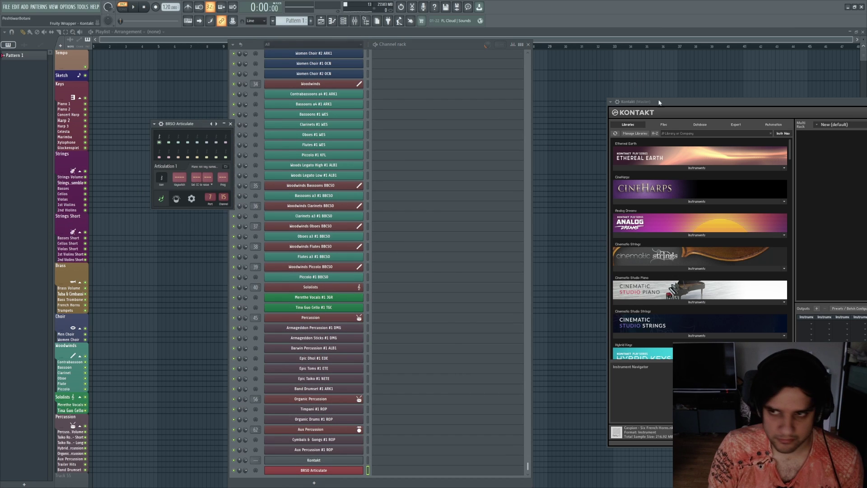
pyautogui.moveTo(662, 103); pyautogui.dragTo(399, 88)
# Search Kontakt's library and select the Cinematic Strings Full Ensemble instrument
pyautogui.write('oein')
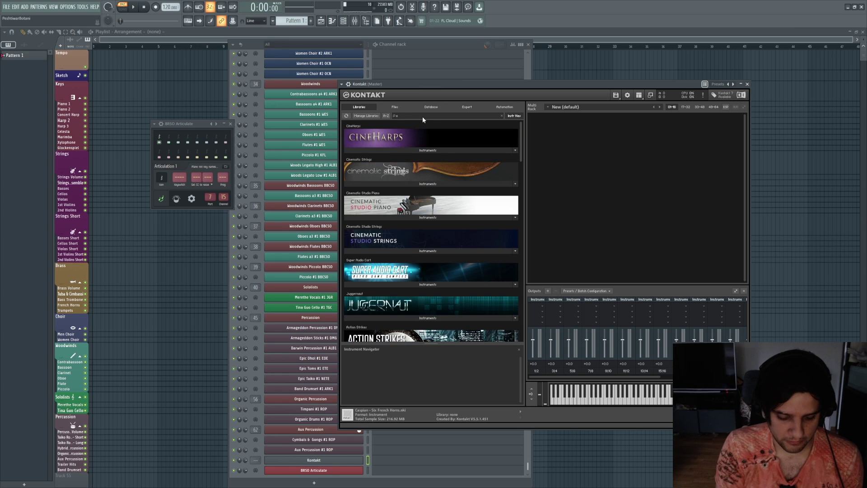
pyautogui.press('BackSpace')
pyautogui.press('BackSpace')
pyautogui.write('in')
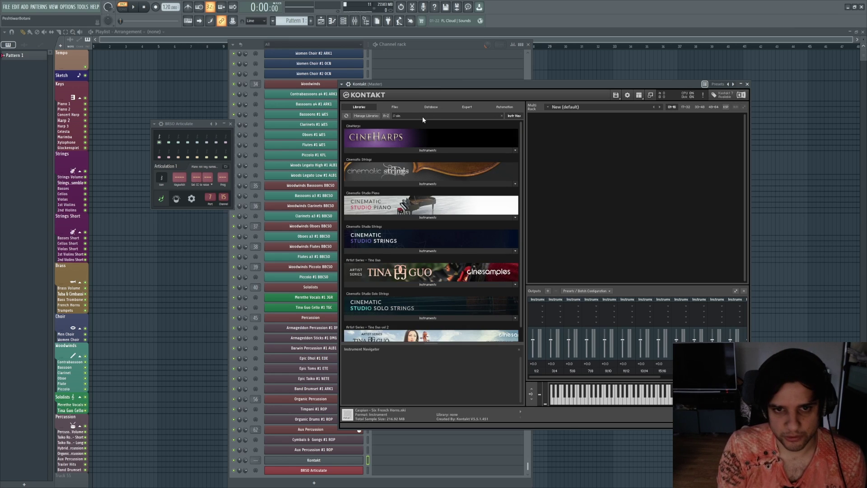
pyautogui.click(434, 184)
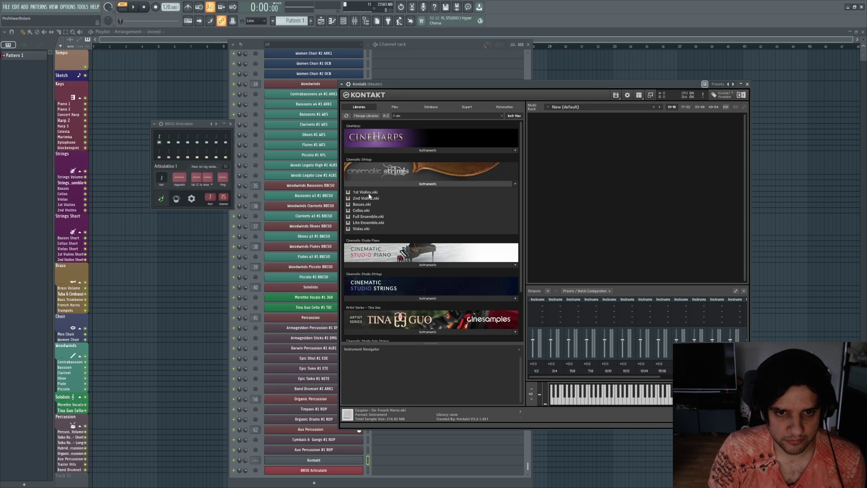
pyautogui.click(369, 217)
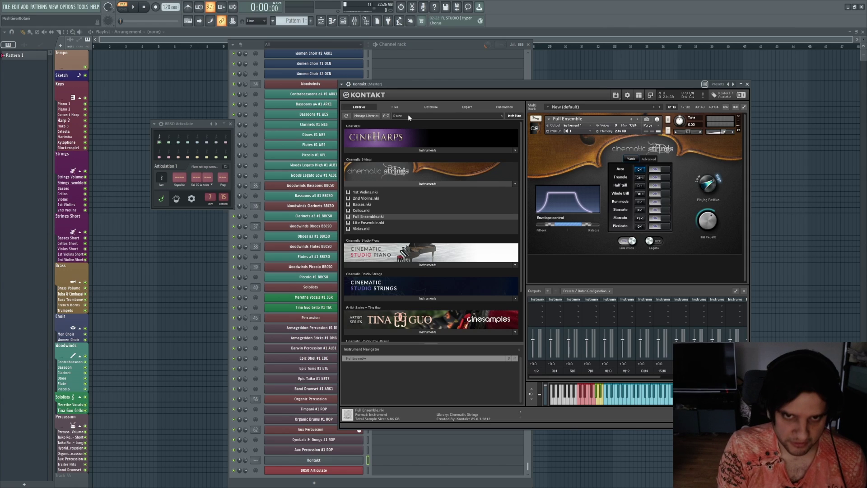
# Search 'mat' and load CSS Full Ensemble as a second Kontakt instrument
pyautogui.write('mat')
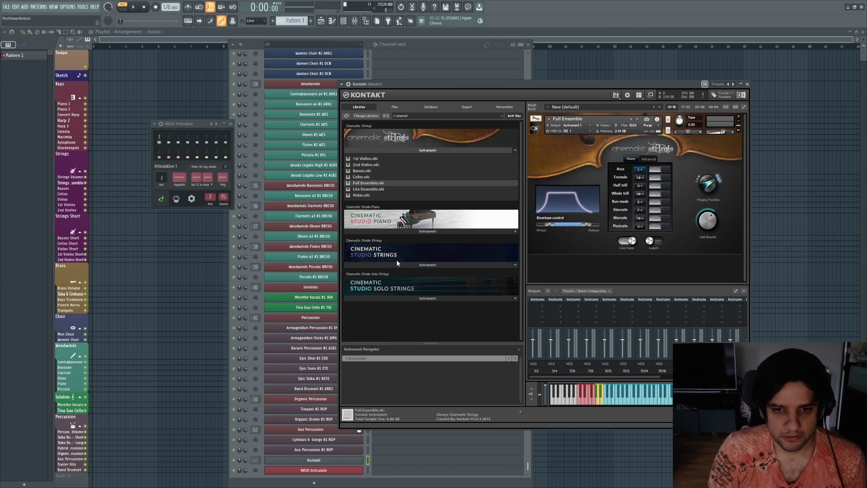
pyautogui.click(400, 264)
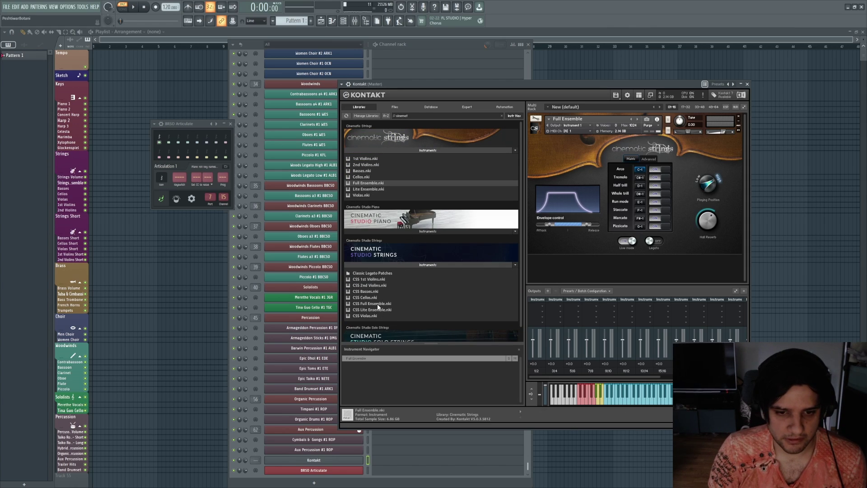
pyautogui.click(379, 304)
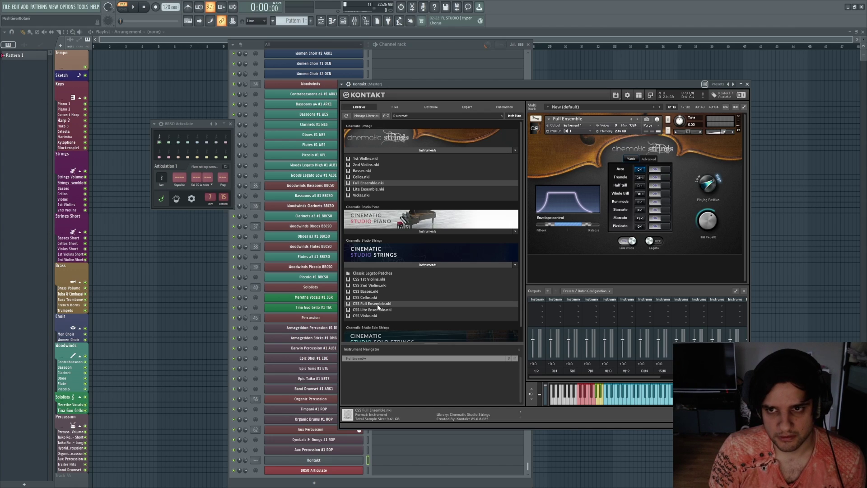
pyautogui.doubleClick(378, 305)
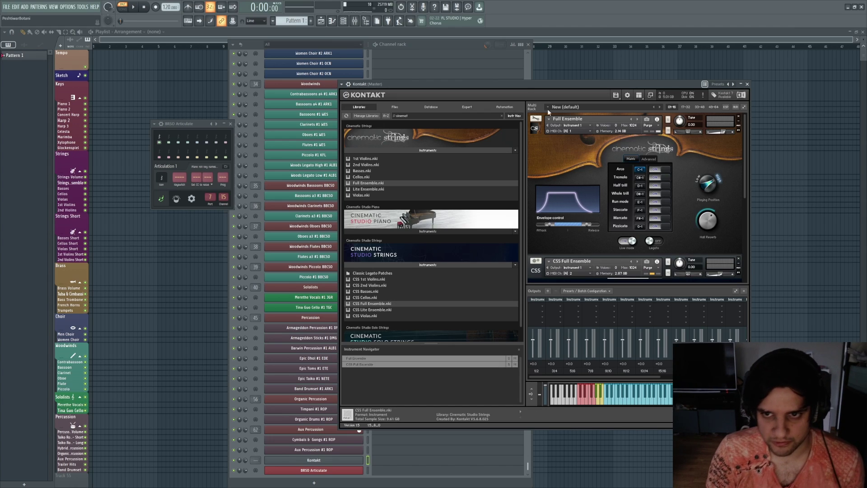
# Collapse the loaded Kontakt instruments and clone the BRSO Articulate channel
pyautogui.click(536, 132)
pyautogui.click(535, 147)
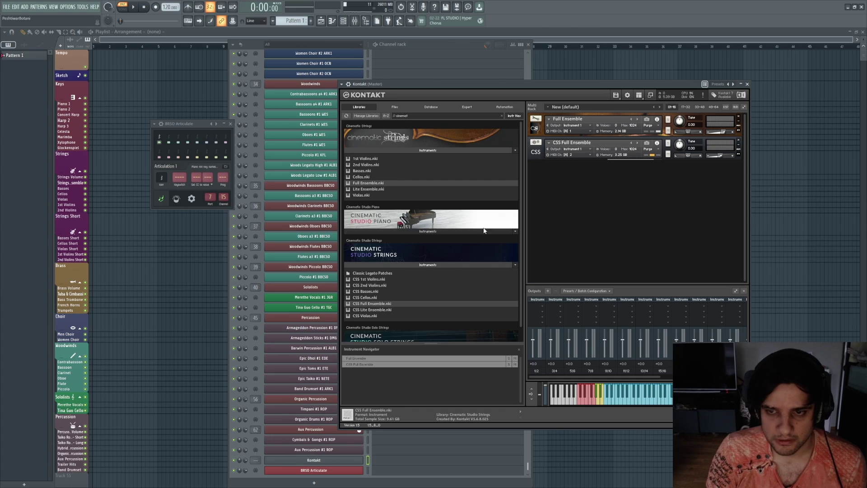
pyautogui.rightClick(308, 472)
pyautogui.click(375, 457)
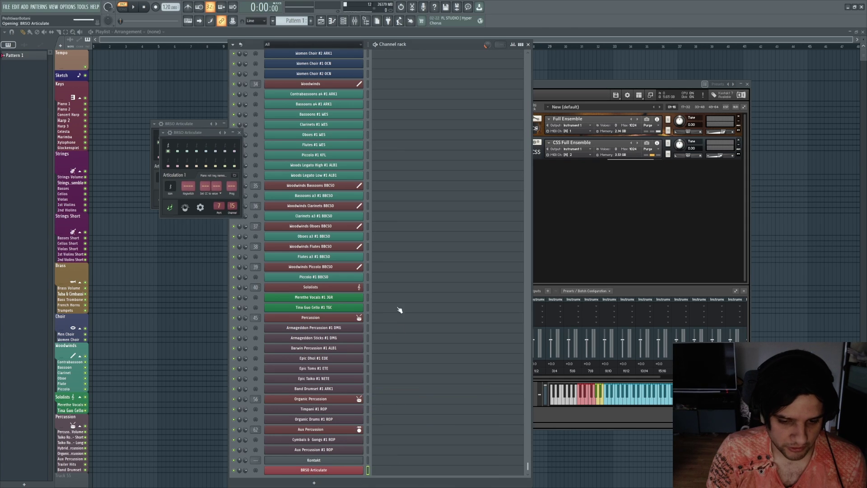
# Reposition Kontakt and switch between its wrapper settings and instrument view
pyautogui.moveTo(562, 89); pyautogui.dragTo(614, 83)
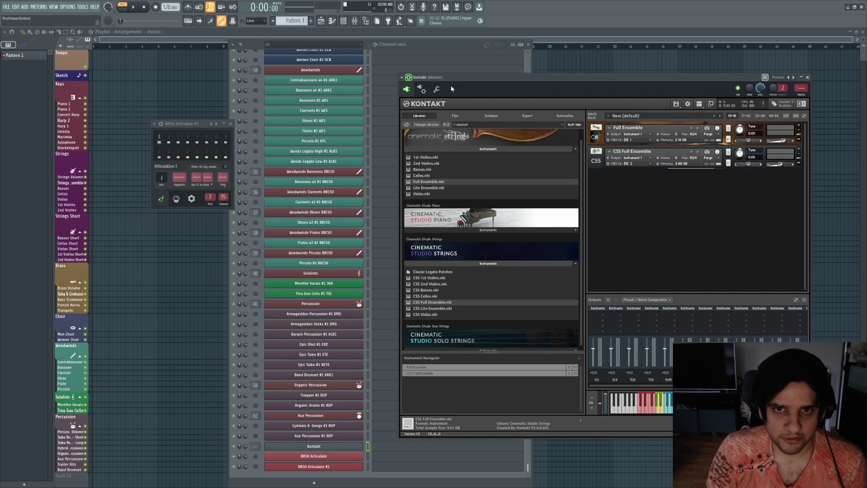
pyautogui.moveTo(451, 85); pyautogui.dragTo(394, 69)
pyautogui.click(364, 72)
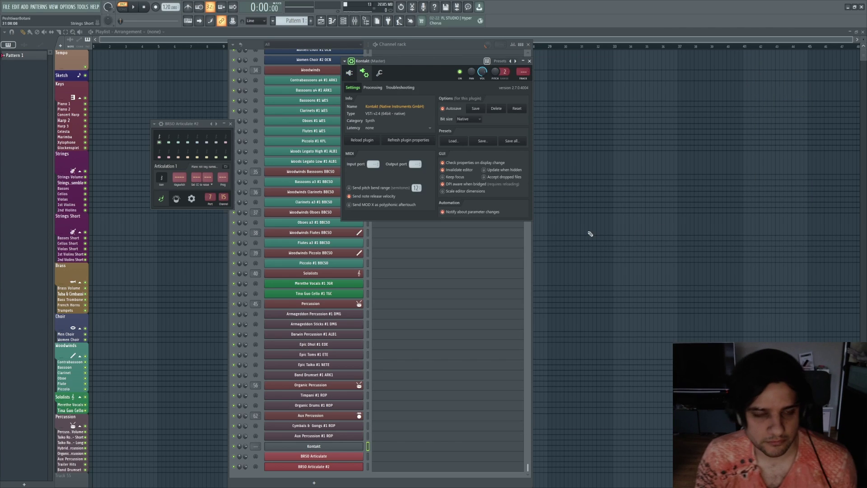
pyautogui.click(314, 446)
pyautogui.click(355, 456)
pyautogui.rightClick(337, 445)
pyautogui.click(337, 445)
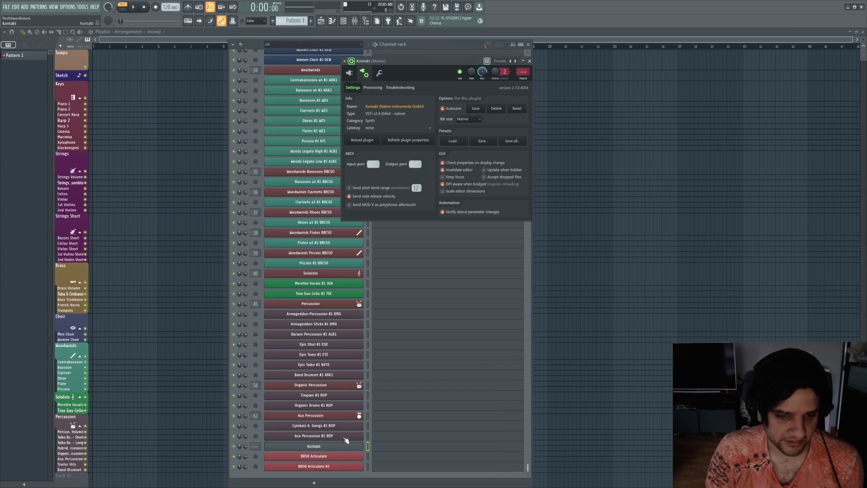
pyautogui.click(349, 73)
pyautogui.moveTo(446, 62); pyautogui.dragTo(558, 72)
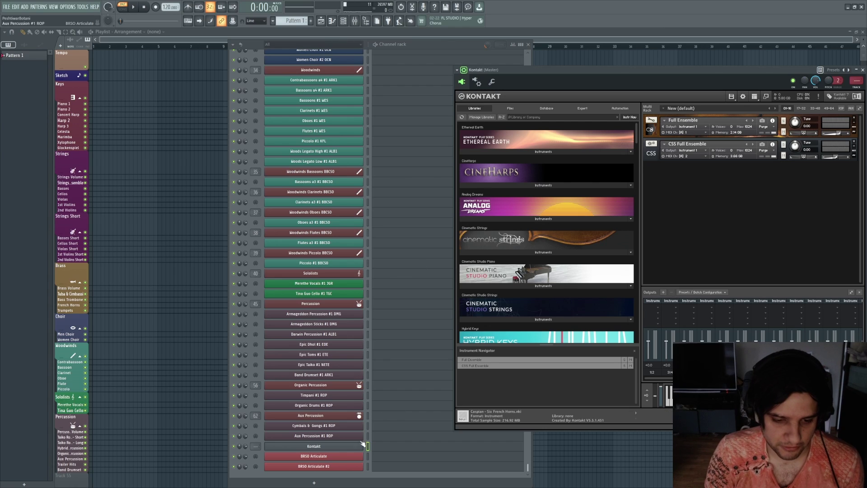
# Open the BRSO Articulate window and centre Kontakt with its wrapper toolbar showing
pyautogui.rightClick(349, 456)
pyautogui.click(350, 456)
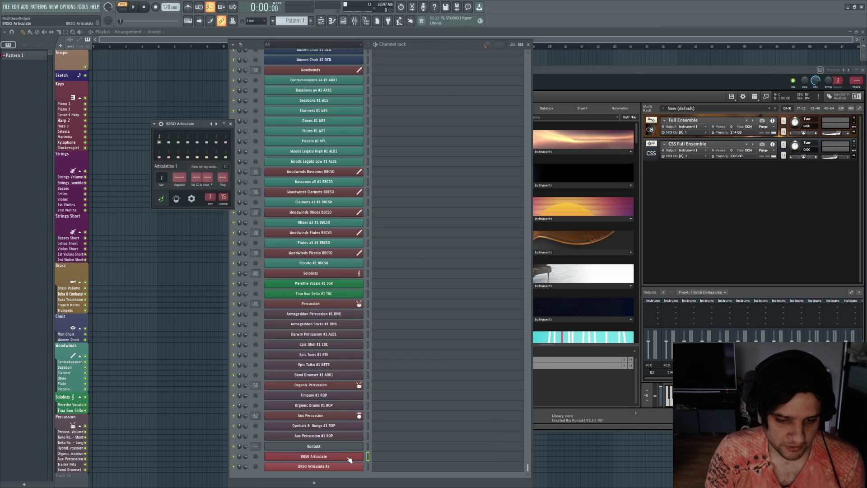
pyautogui.click(609, 70)
pyautogui.click(477, 82)
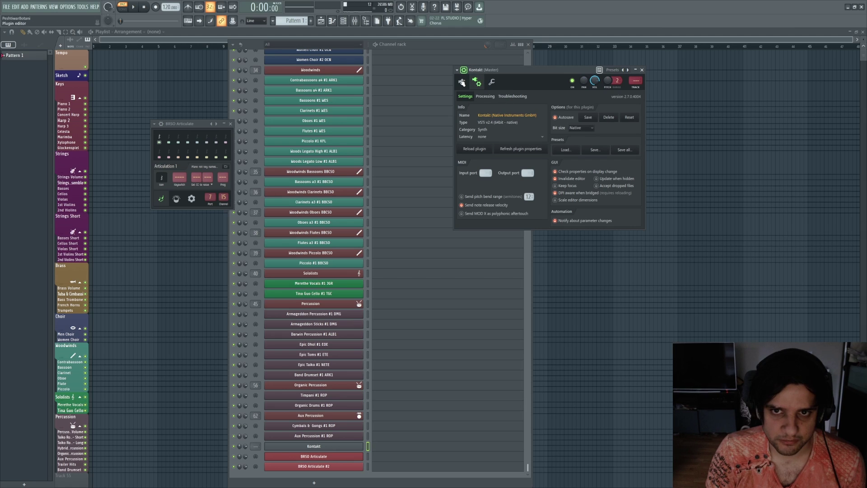
pyautogui.click(462, 81)
pyautogui.click(468, 81)
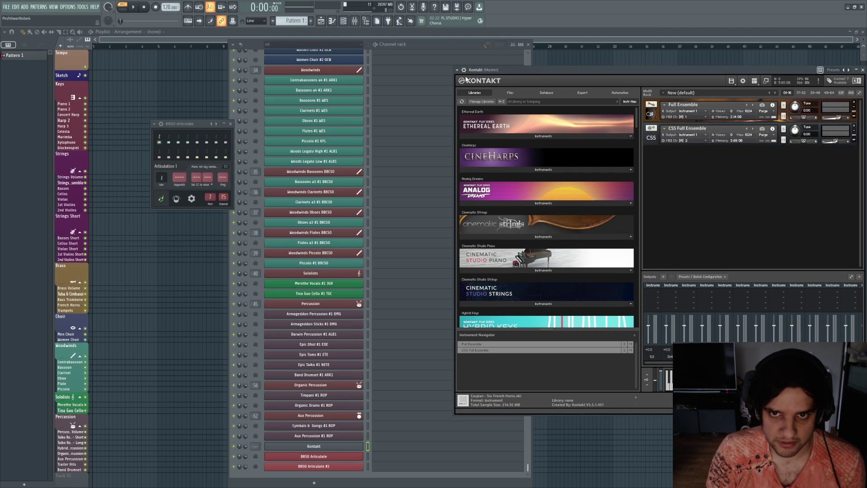
pyautogui.moveTo(552, 69); pyautogui.dragTo(430, 85)
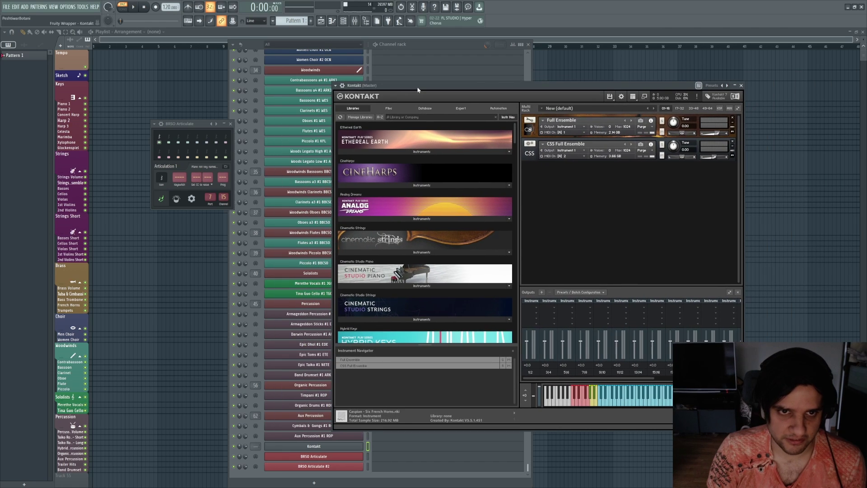
pyautogui.click(343, 86)
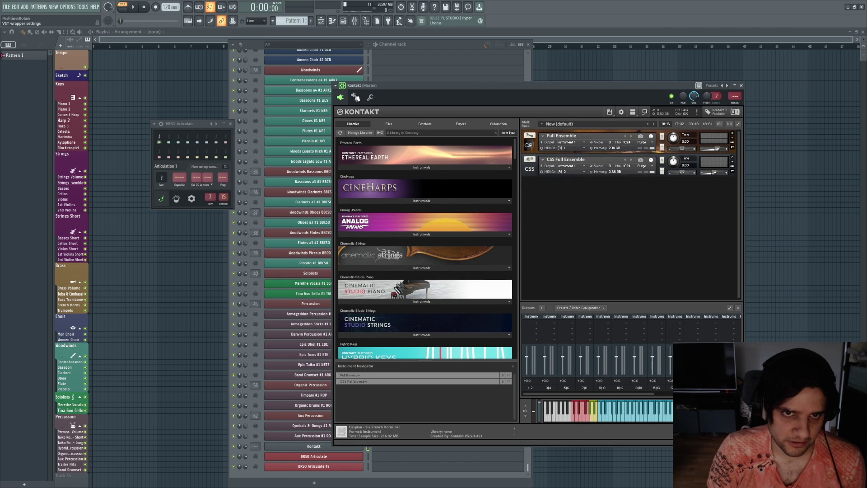
# Set Kontakt's MIDI input port to 70 and BRSO Articulate's port to 70
pyautogui.click(355, 97)
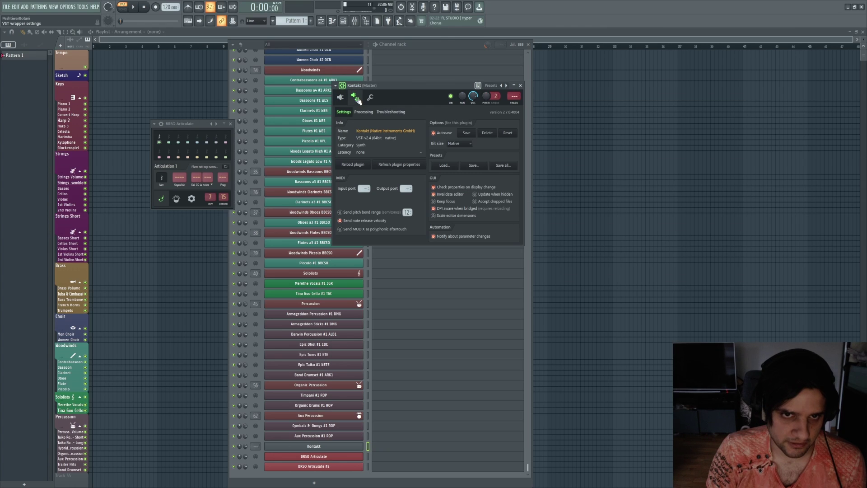
pyautogui.moveTo(403, 86); pyautogui.dragTo(574, 95)
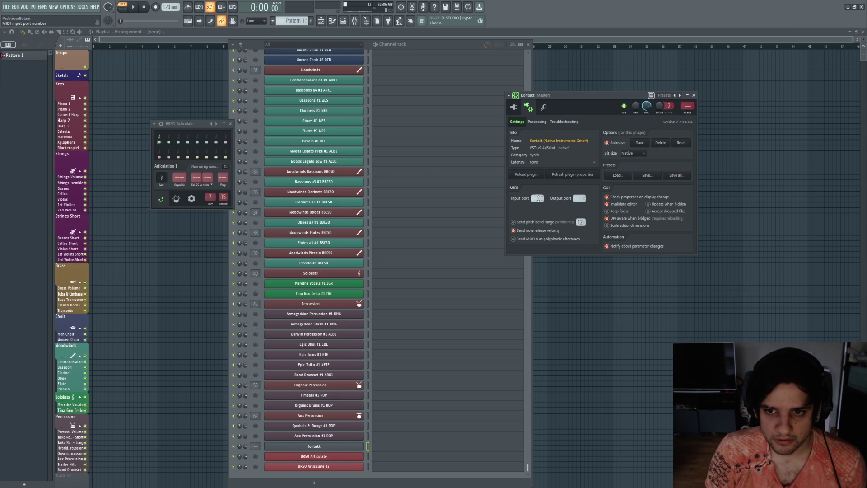
pyautogui.moveTo(537, 199); pyautogui.dragTo(536, 189)
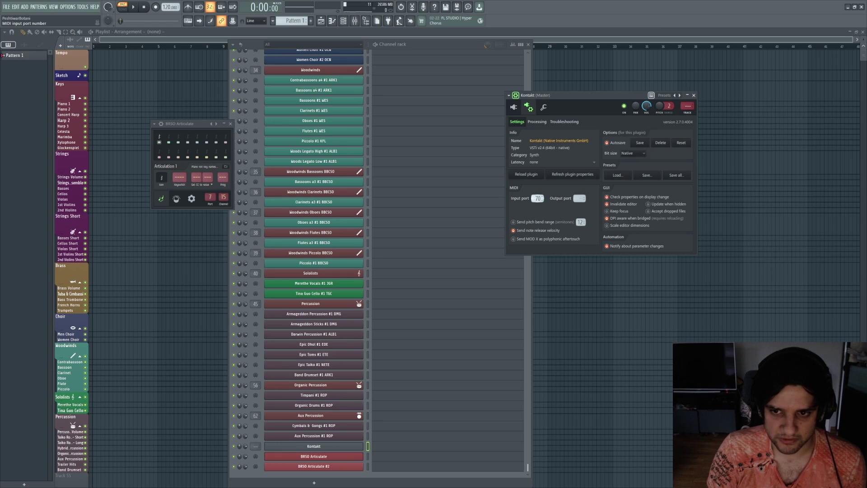
pyautogui.moveTo(210, 196); pyautogui.dragTo(210, 191)
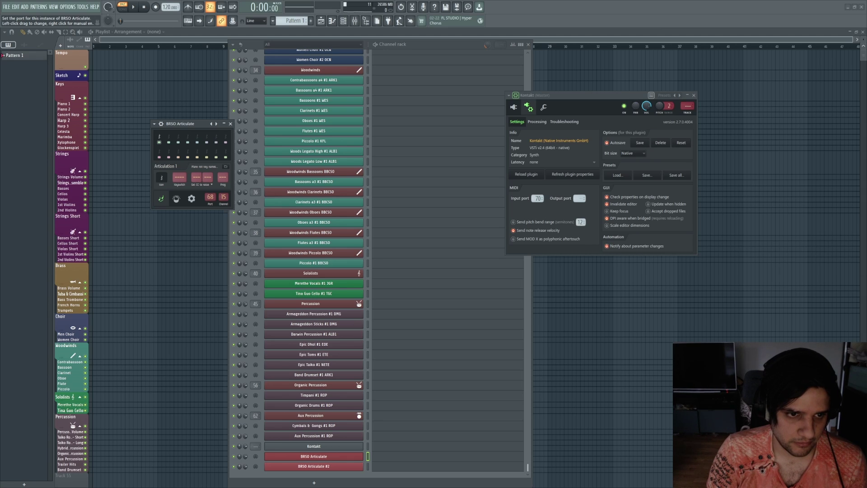
# Auto map Kontakt's outputs to mixer tracks under Processing, then return to the instrument view
pyautogui.click(537, 122)
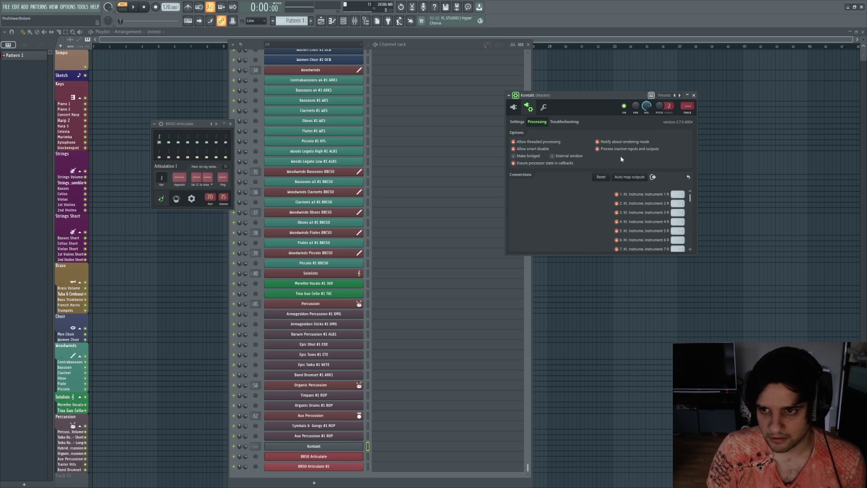
pyautogui.click(633, 178)
pyautogui.moveTo(690, 197); pyautogui.dragTo(689, 180)
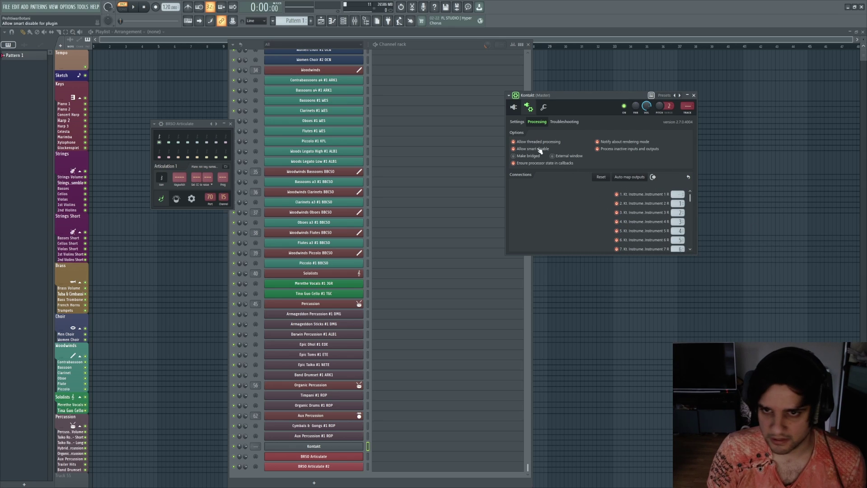
pyautogui.click(516, 112)
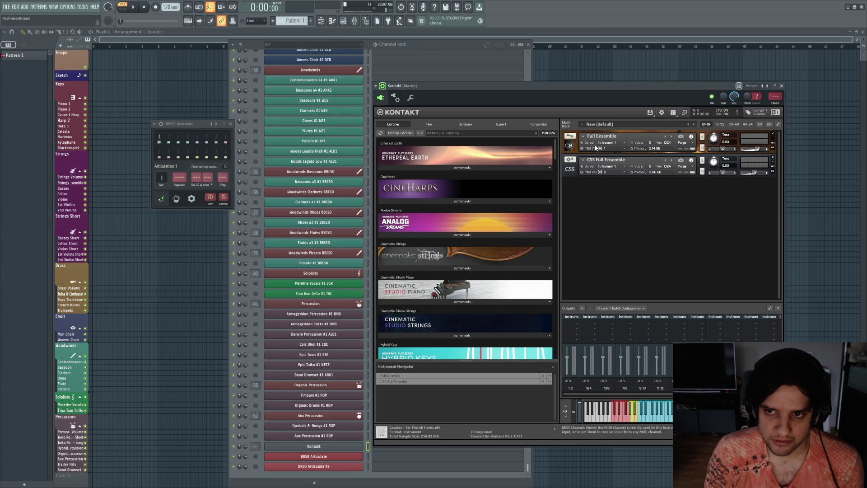
# Draw D#5 and C5 notes in BRSO Articulate's piano roll and play them
pyautogui.click(617, 146)
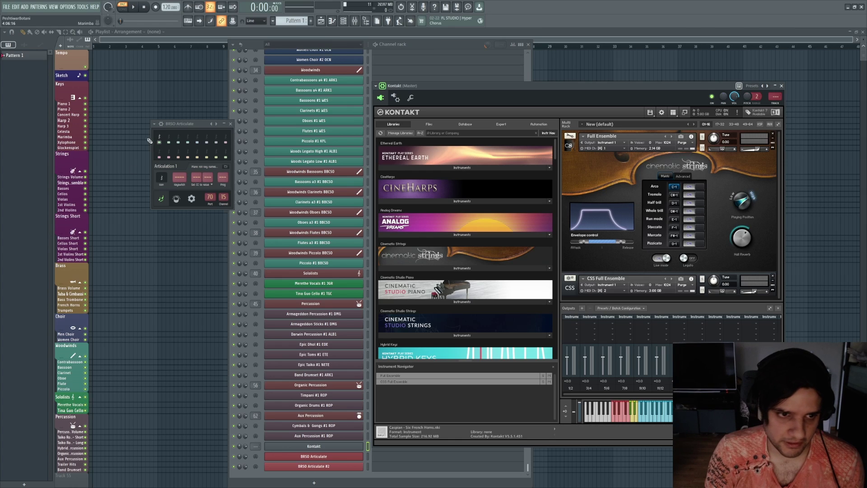
pyautogui.rightClick(371, 474)
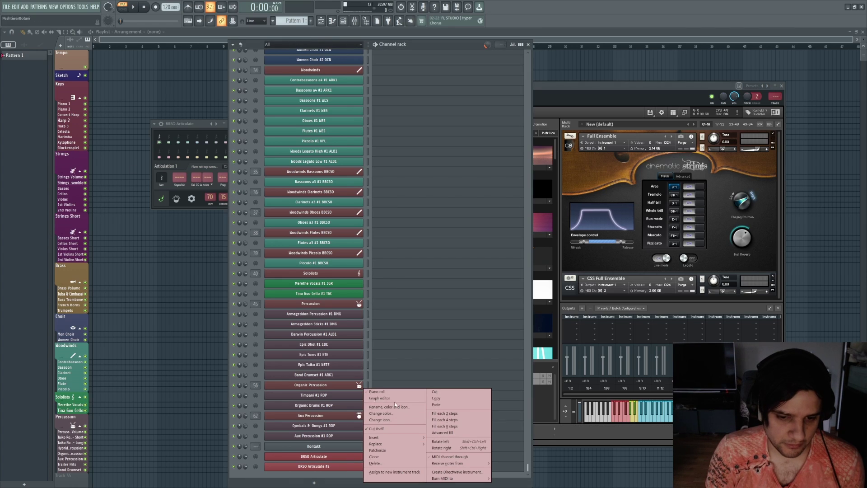
pyautogui.click(377, 394)
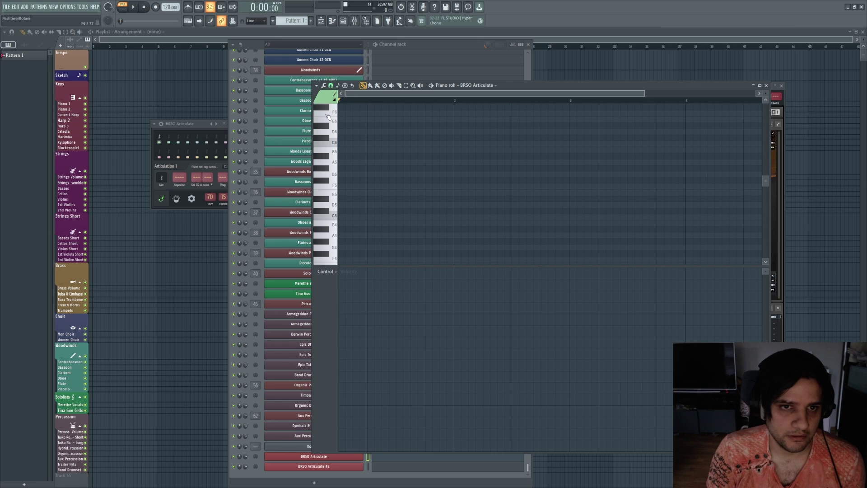
pyautogui.click(345, 199)
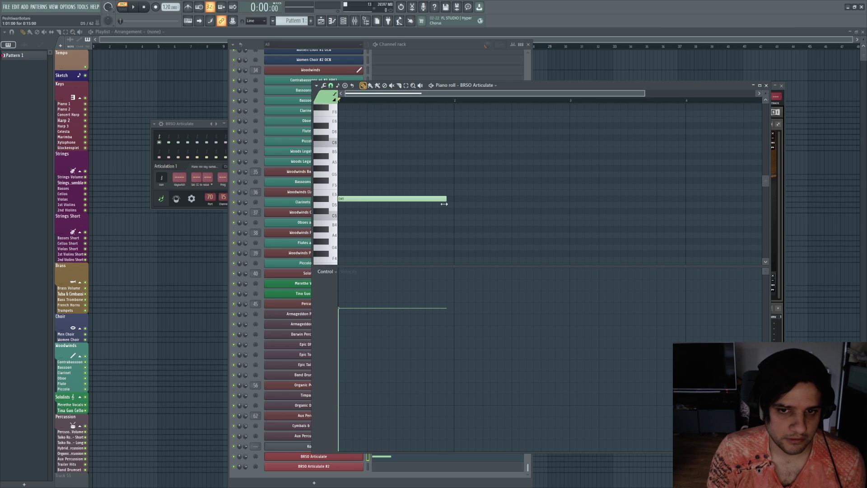
pyautogui.click(350, 217)
pyautogui.press('space')
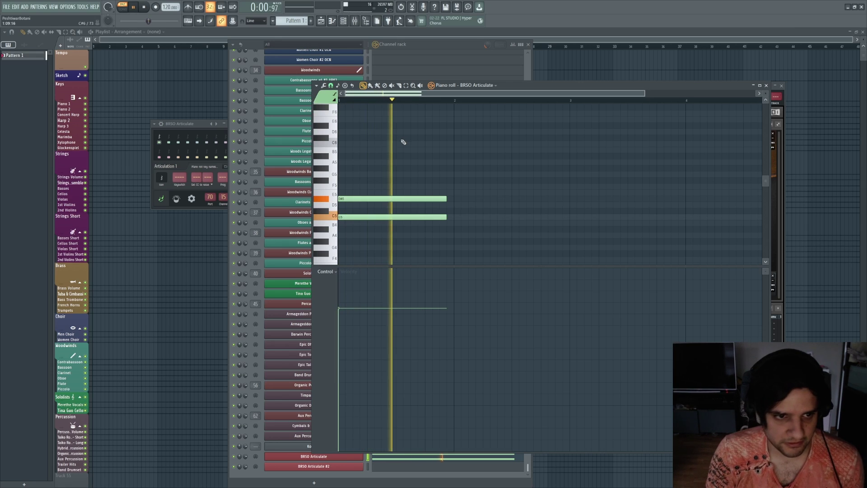
pyautogui.press('space')
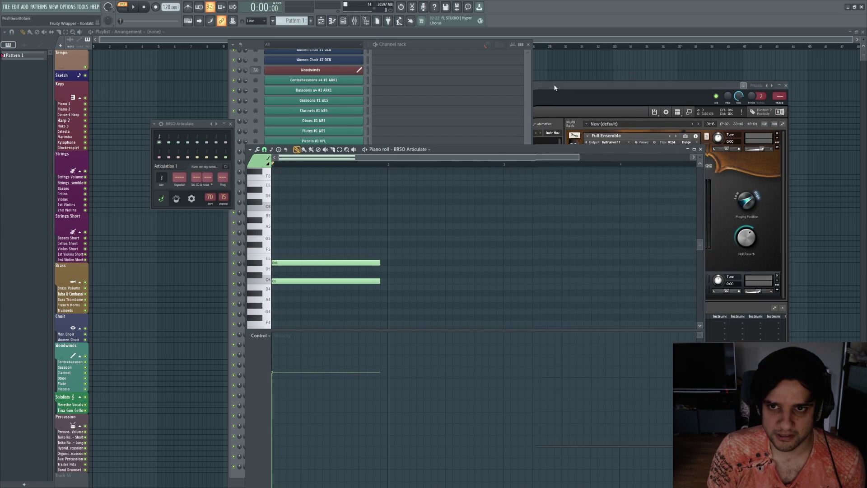
# Change BRSO Articulate's MIDI channel from 15 to 1 and replay the two notes
pyautogui.moveTo(561, 88); pyautogui.dragTo(605, 77)
pyautogui.moveTo(201, 123); pyautogui.dragTo(177, 111)
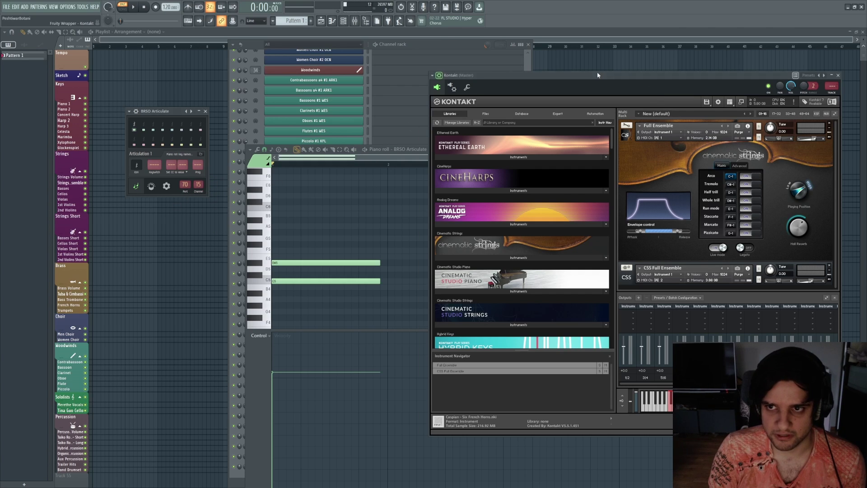
pyautogui.moveTo(655, 76); pyautogui.dragTo(544, 68)
pyautogui.moveTo(198, 184); pyautogui.dragTo(198, 198)
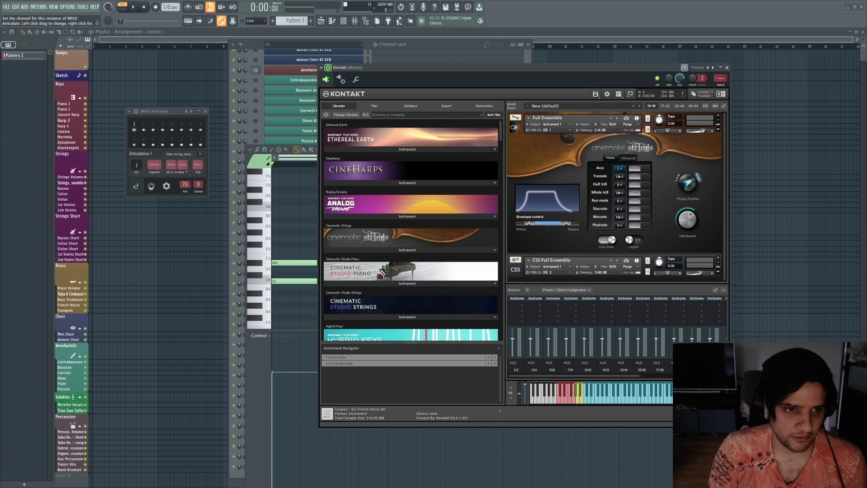
pyautogui.click(305, 166)
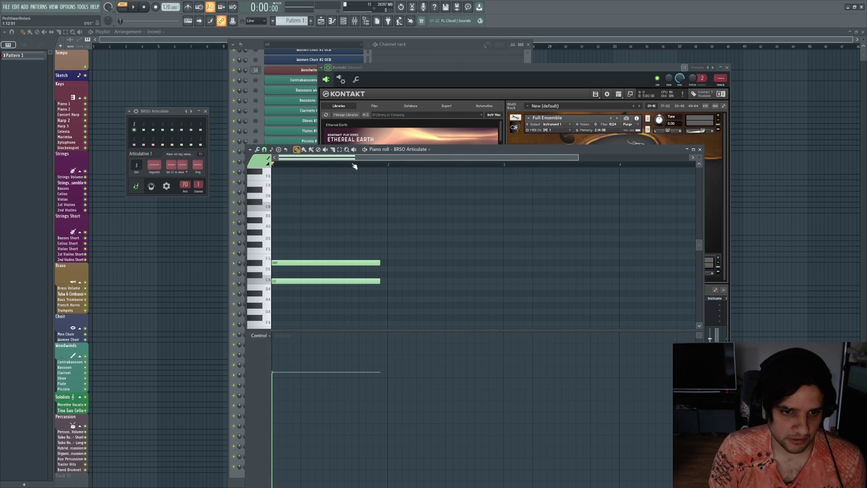
pyautogui.press('space')
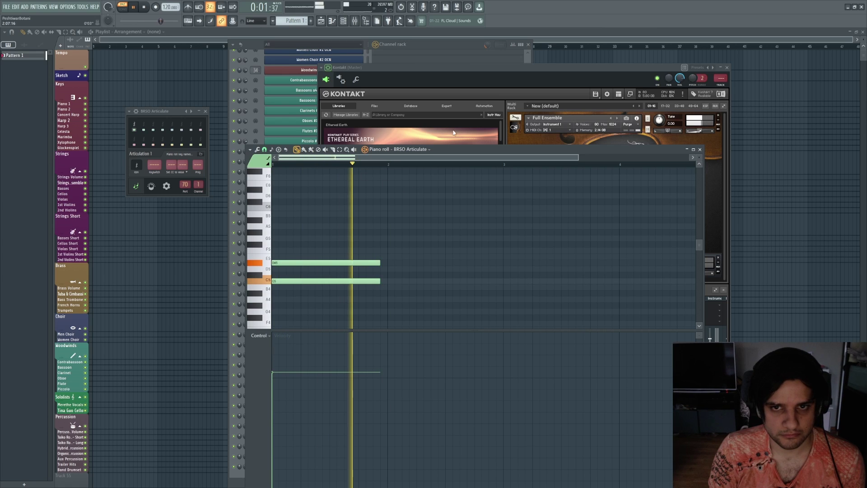
pyautogui.press('space')
# Show CSS Full Ensemble in Kontakt, set BRSO Articulate's program to 2, and audition the part
pyautogui.click(699, 149)
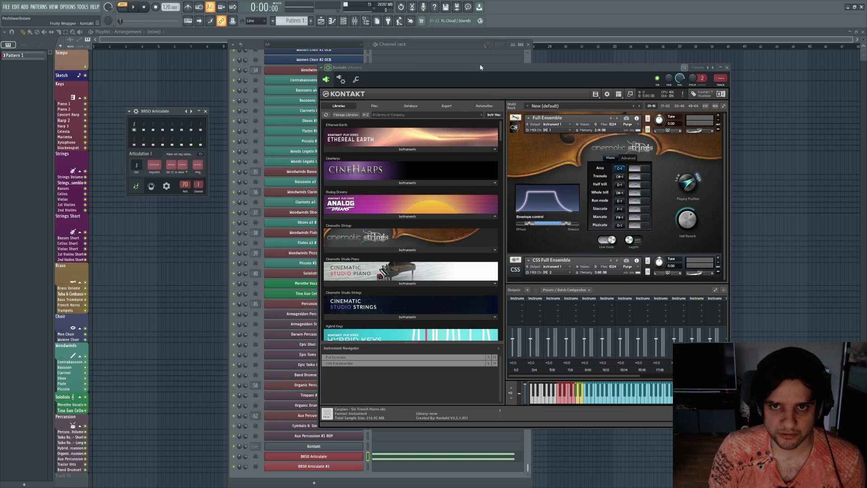
pyautogui.moveTo(480, 68); pyautogui.dragTo(553, 57)
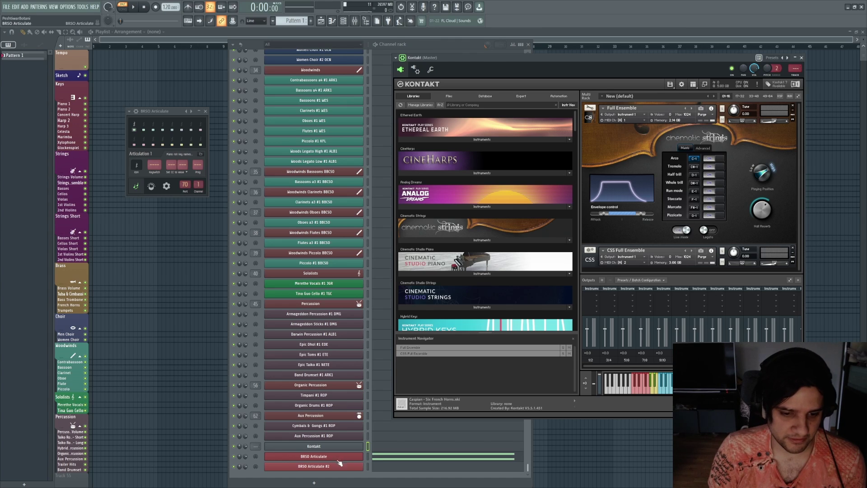
pyautogui.click(588, 117)
pyautogui.click(589, 141)
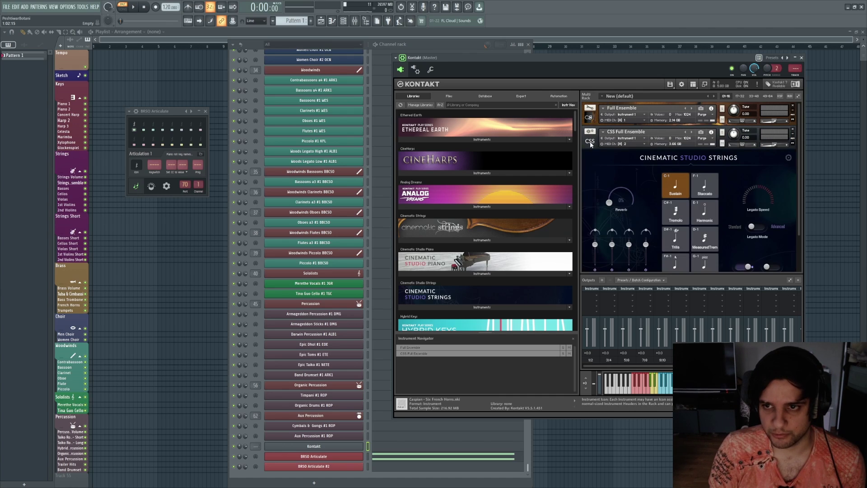
pyautogui.moveTo(198, 165); pyautogui.dragTo(198, 181)
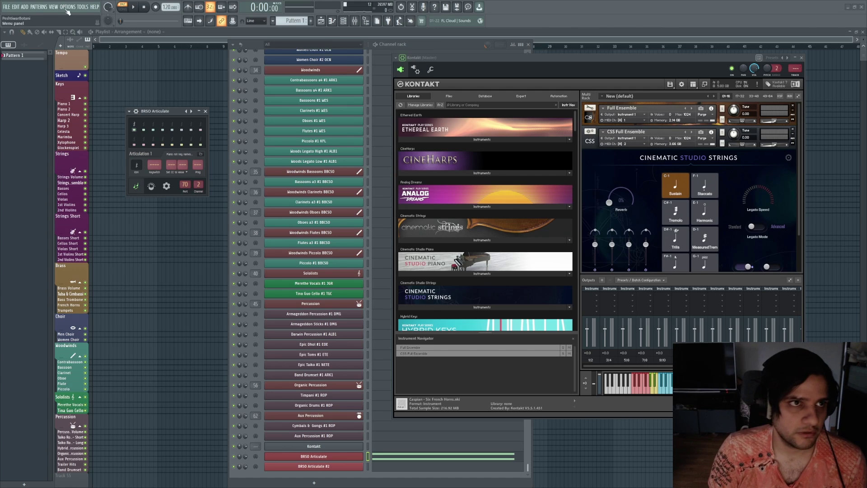
pyautogui.click(133, 7)
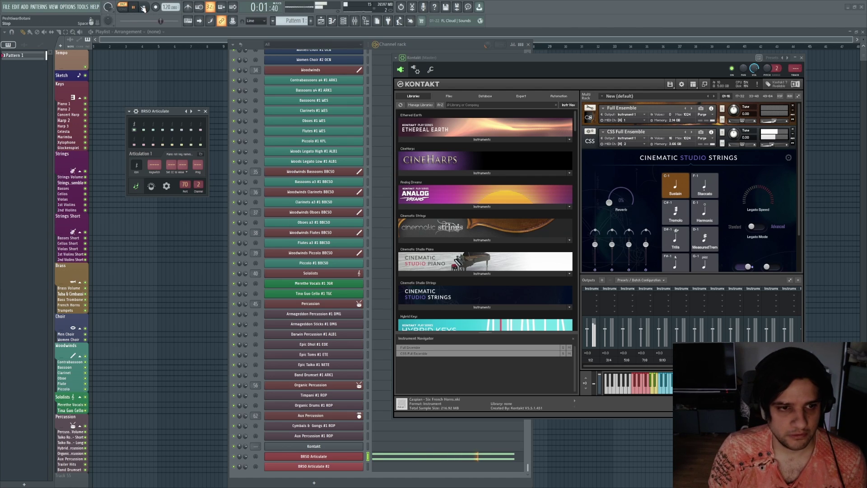
pyautogui.click(144, 7)
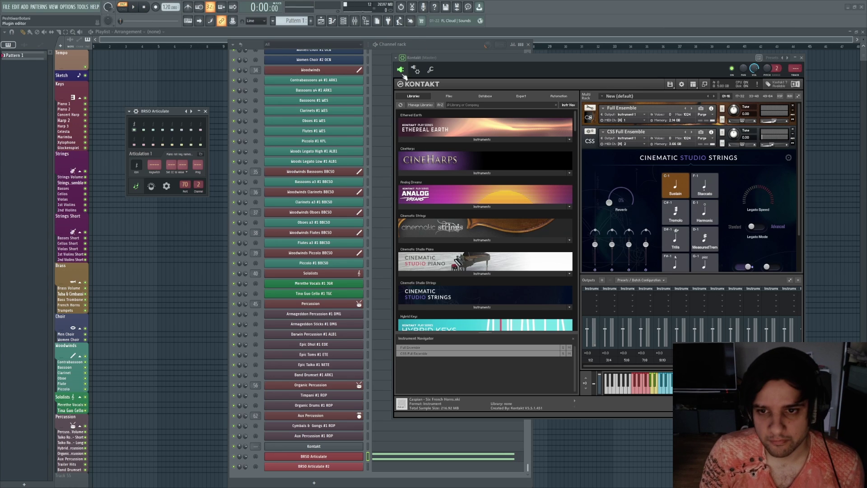
# Search 'metr' and load 01. Finckenstein Strings (High) Multi into Kontakt, then collapse it
pyautogui.click(589, 115)
pyautogui.scroll(-1, 586, 254)
pyautogui.scroll(1, 586, 254)
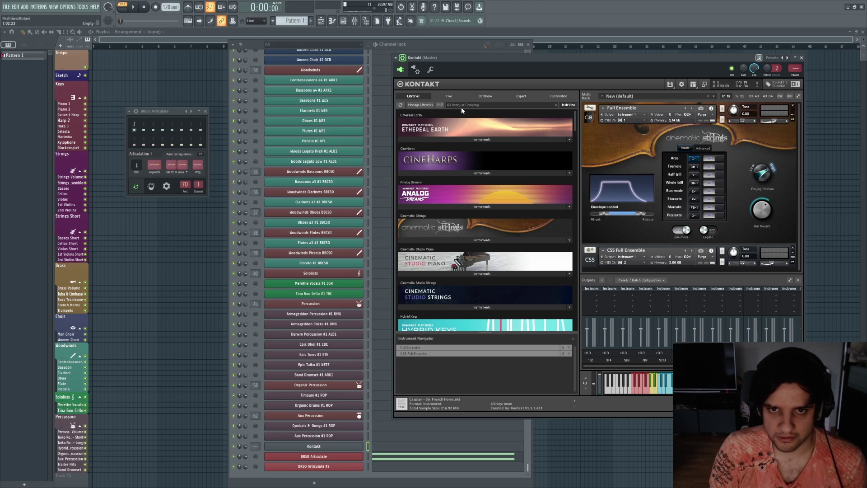
pyautogui.write('metr')
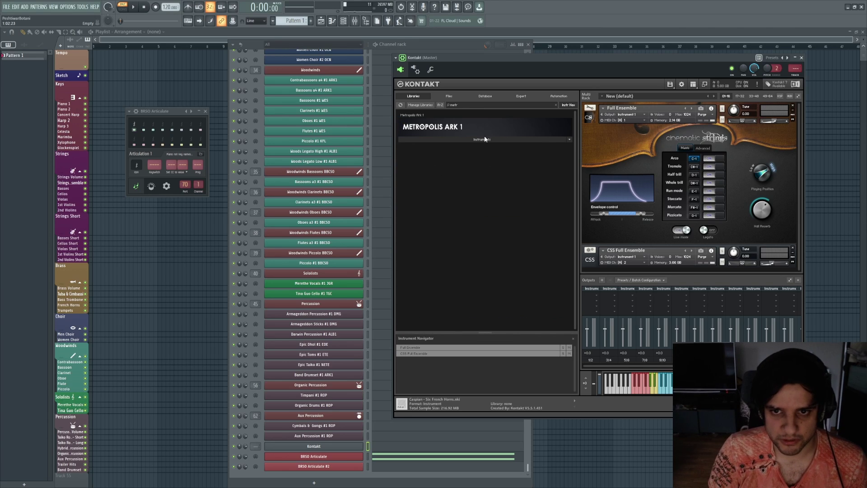
pyautogui.click(484, 139)
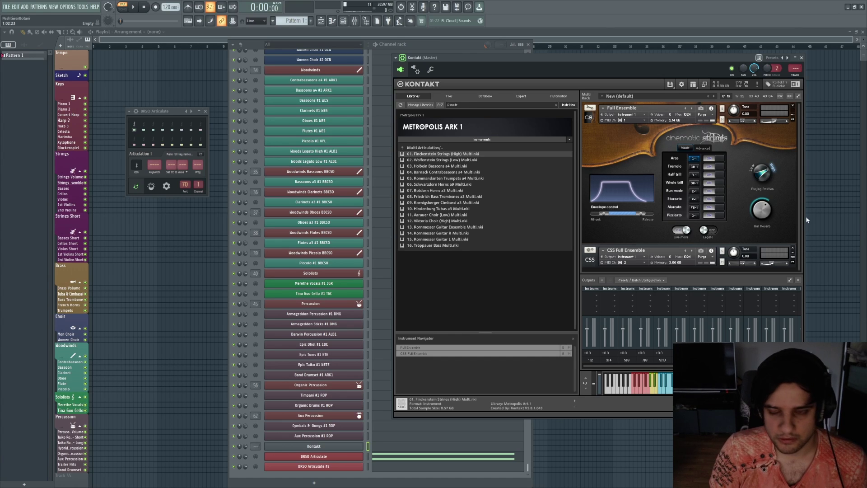
pyautogui.moveTo(802, 249); pyautogui.dragTo(795, 253)
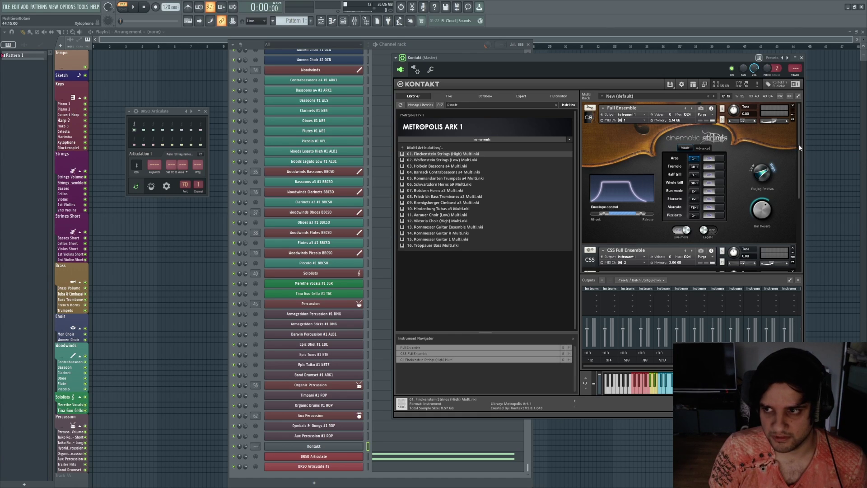
pyautogui.moveTo(799, 145); pyautogui.dragTo(798, 239)
pyautogui.click(615, 149)
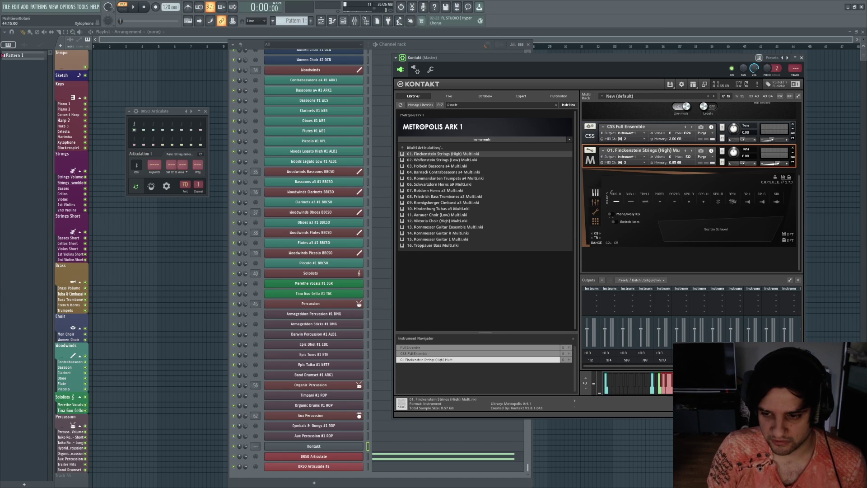
pyautogui.click(593, 151)
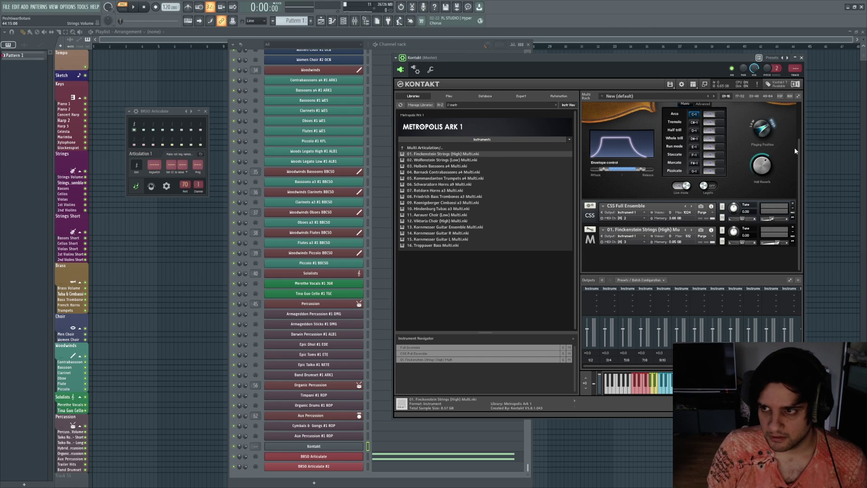
pyautogui.scroll(3, 786, 162)
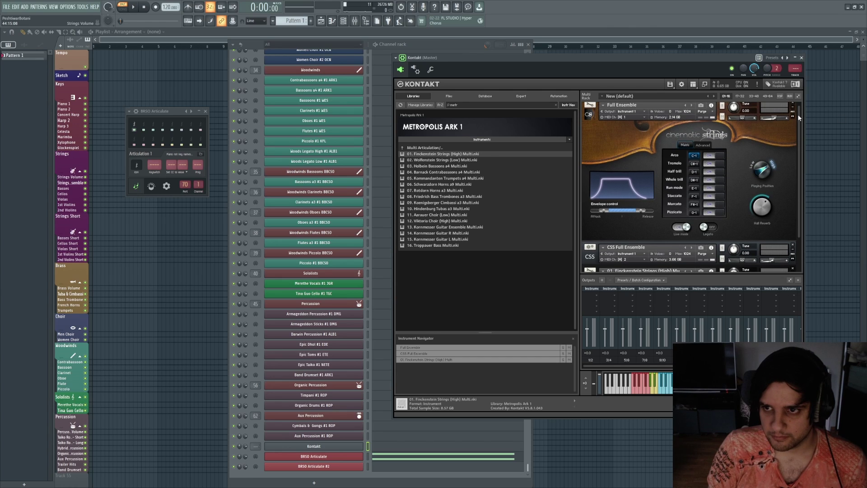
# Rename BRSO Articulate's first articulation to Arco
pyautogui.click(643, 107)
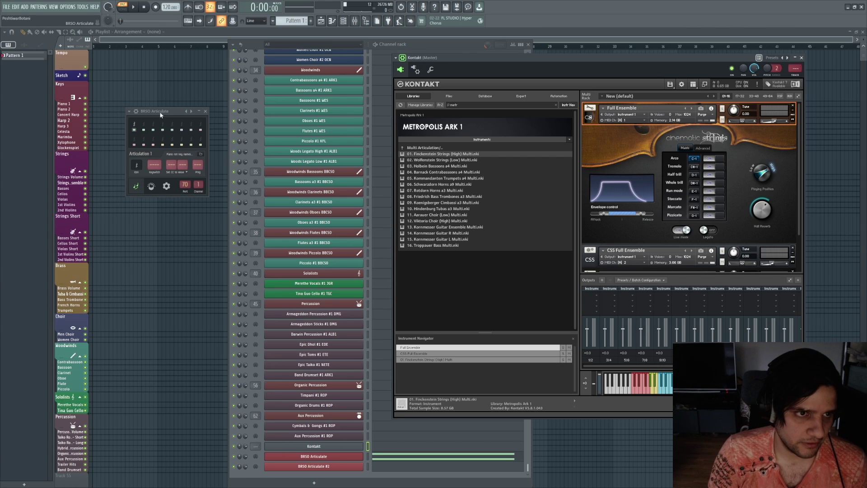
pyautogui.moveTo(161, 114); pyautogui.dragTo(200, 159)
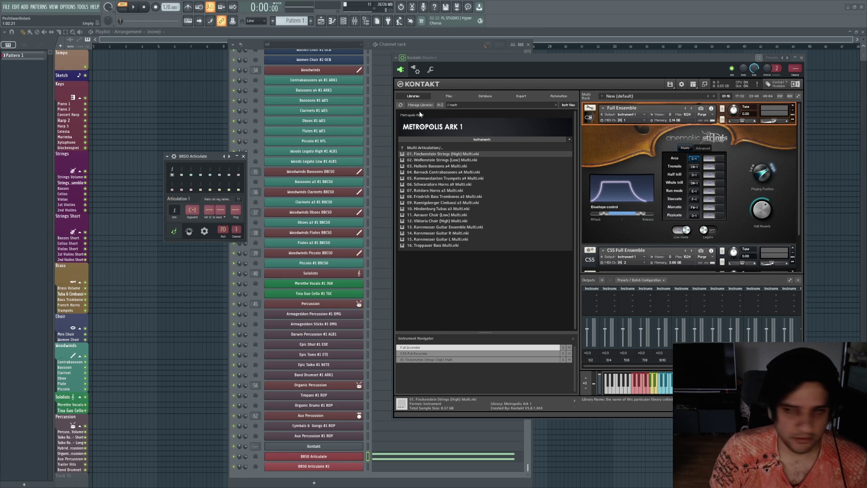
pyautogui.scroll(-2, 619, 187)
pyautogui.scroll(2, 620, 186)
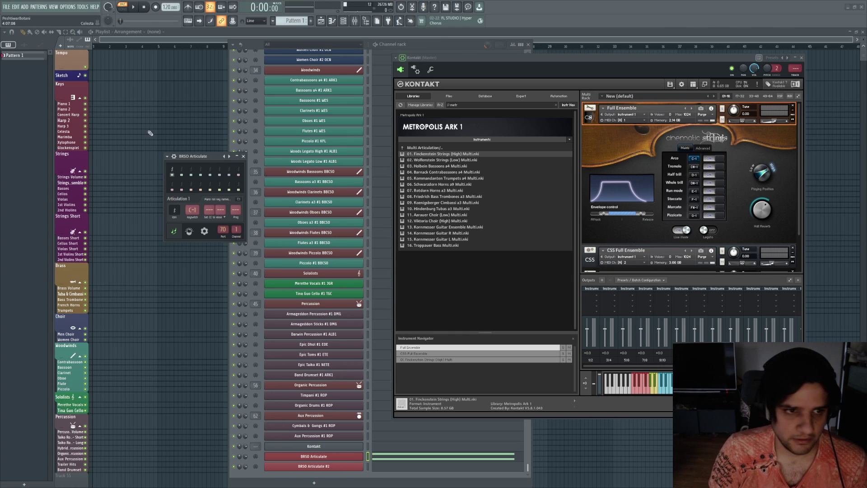
pyautogui.rightClick(181, 199)
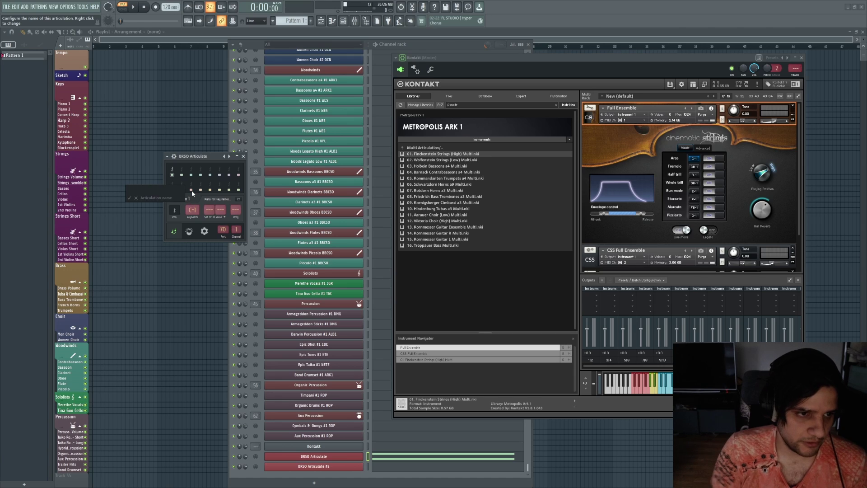
pyautogui.press('Return')
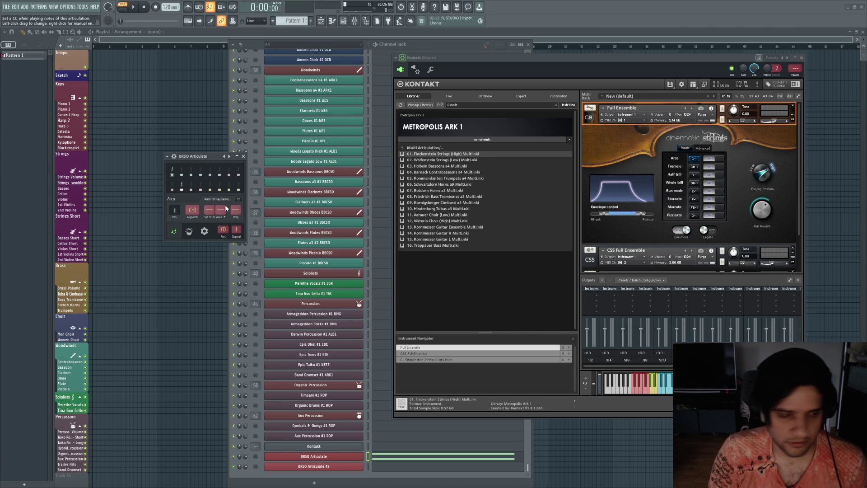
# Set the second articulation's keyswitch to C#-1 and name it Trem
pyautogui.click(182, 171)
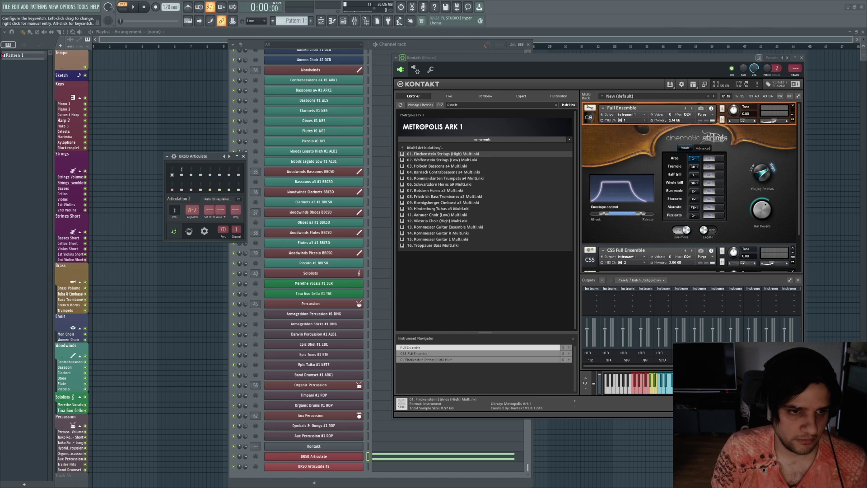
pyautogui.scroll(-1, 192, 210)
pyautogui.rightClick(179, 198)
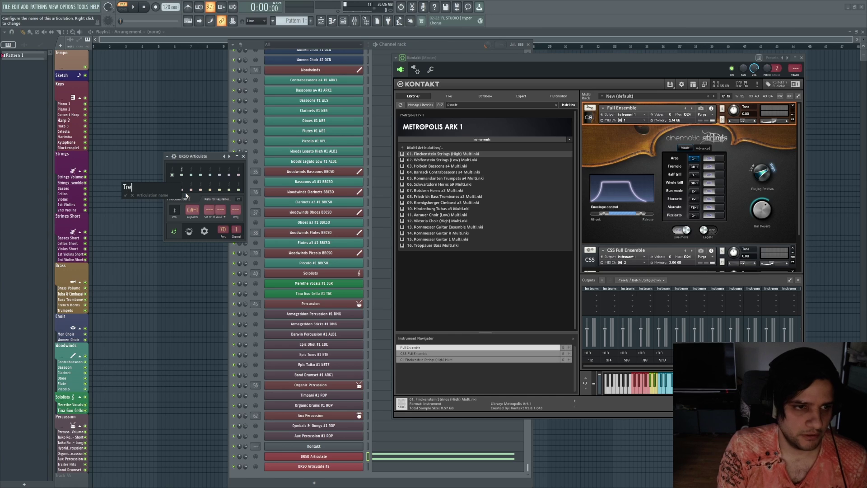
pyautogui.press('Return')
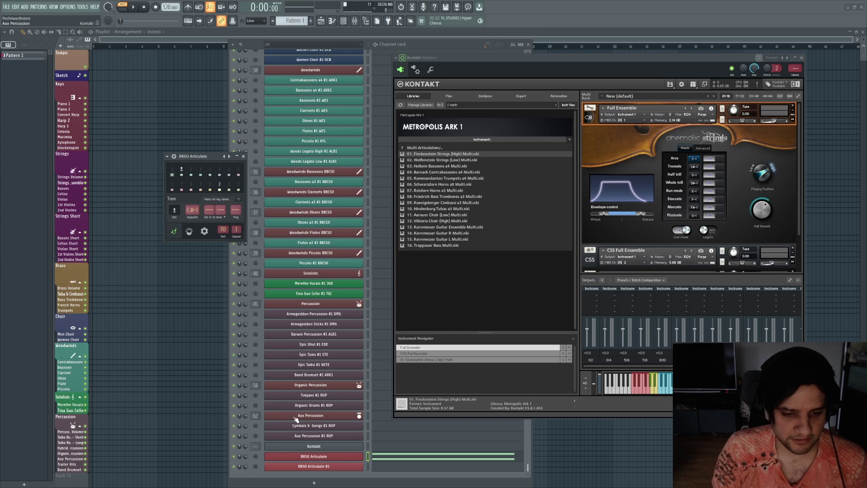
pyautogui.click(332, 467)
pyautogui.rightClick(333, 467)
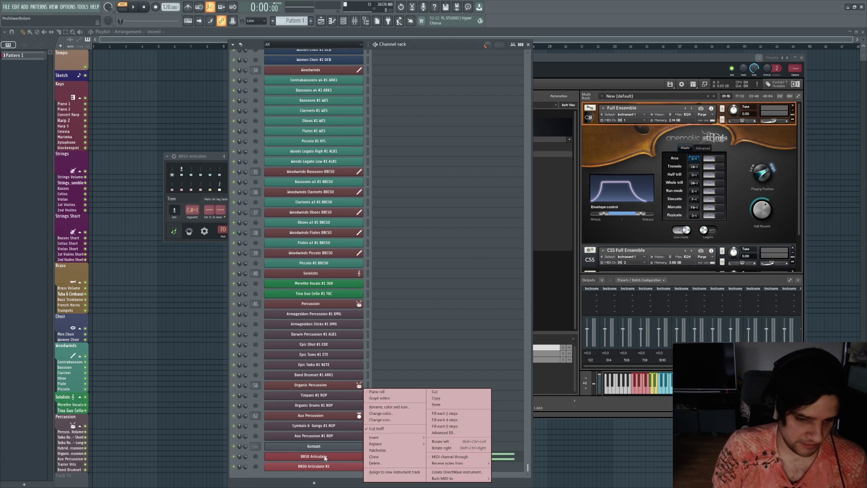
# In the BRSO Articulate piano roll, add a D5 note after C5 using the Trem articulation
pyautogui.click(386, 392)
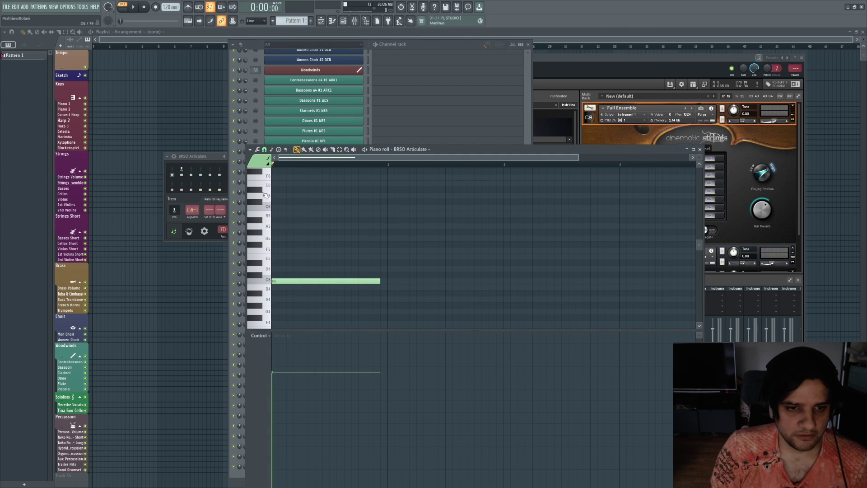
pyautogui.click(256, 162)
pyautogui.click(261, 188)
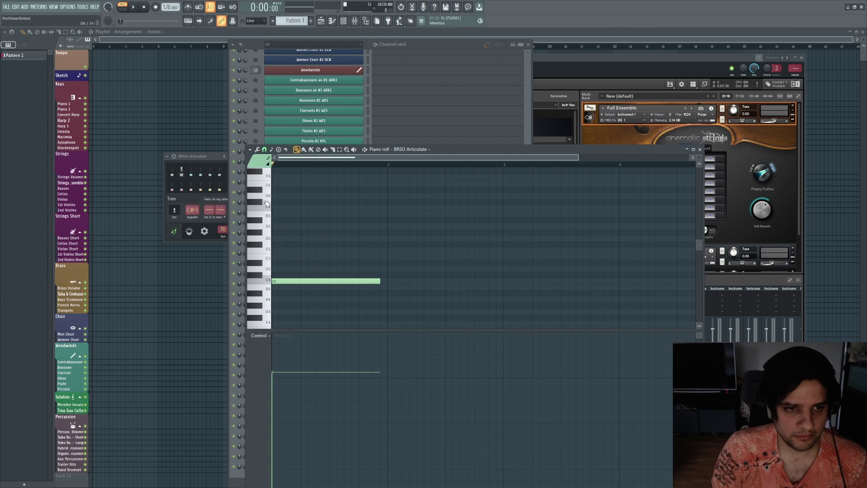
pyautogui.click(383, 269)
# Play the two-note pattern with Kontakt in view to hear both articulations
pyautogui.click(664, 55)
pyautogui.press('space')
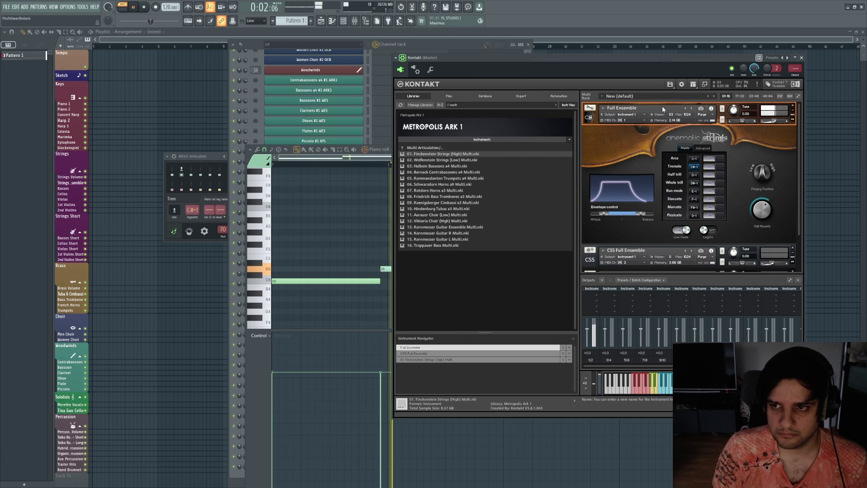
pyautogui.press('space')
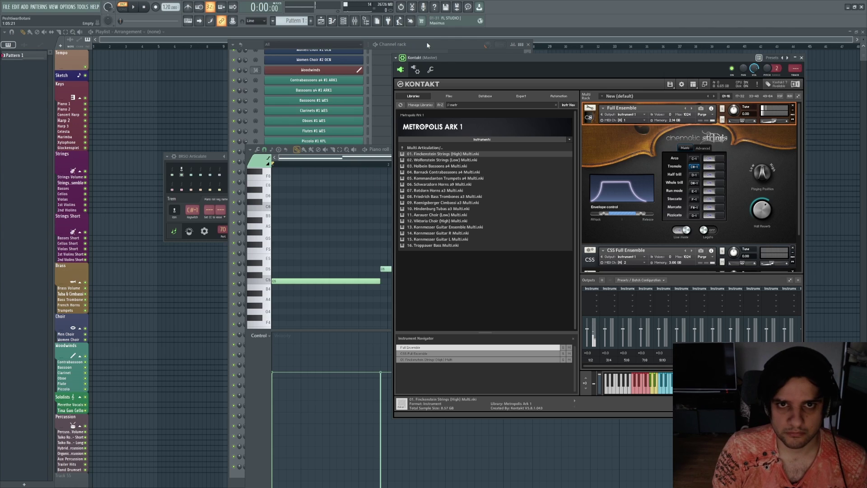
# Bring up the channel rack and toggle the BRSO Articulate and Kontakt plugin windows
pyautogui.press('F6')
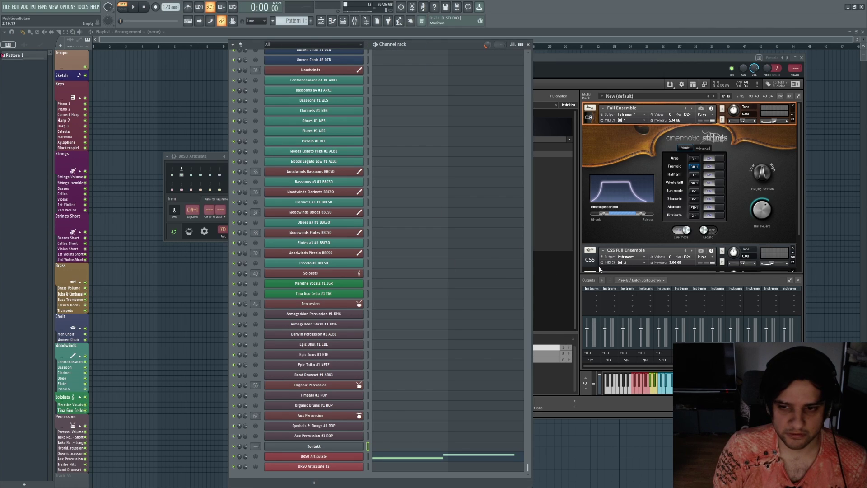
pyautogui.rightClick(332, 455)
pyautogui.click(335, 453)
pyautogui.click(335, 455)
pyautogui.click(337, 446)
pyautogui.click(335, 448)
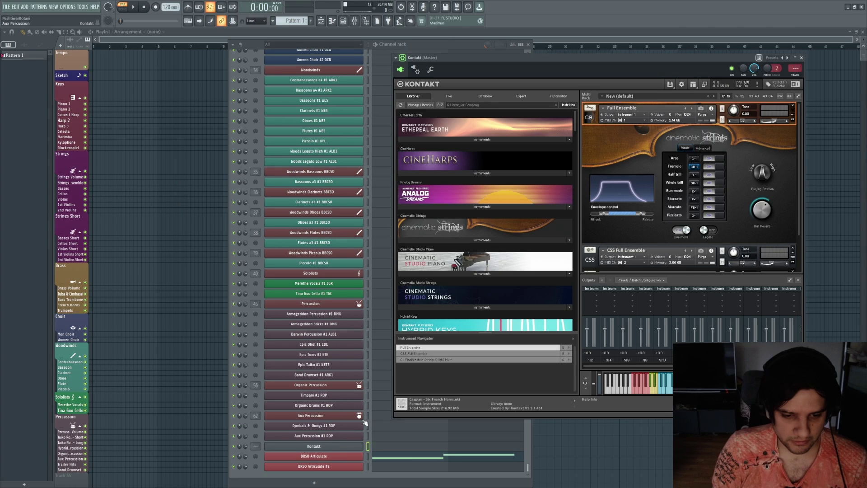
pyautogui.click(349, 458)
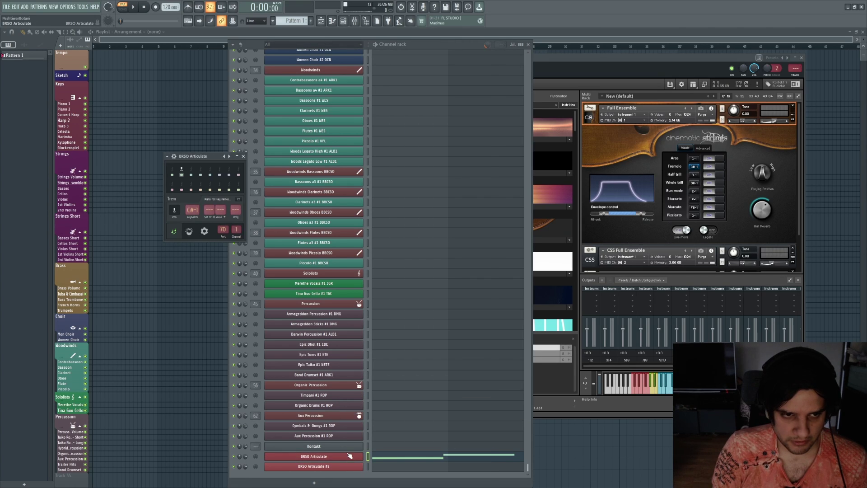
pyautogui.rightClick(347, 455)
pyautogui.press('Escape')
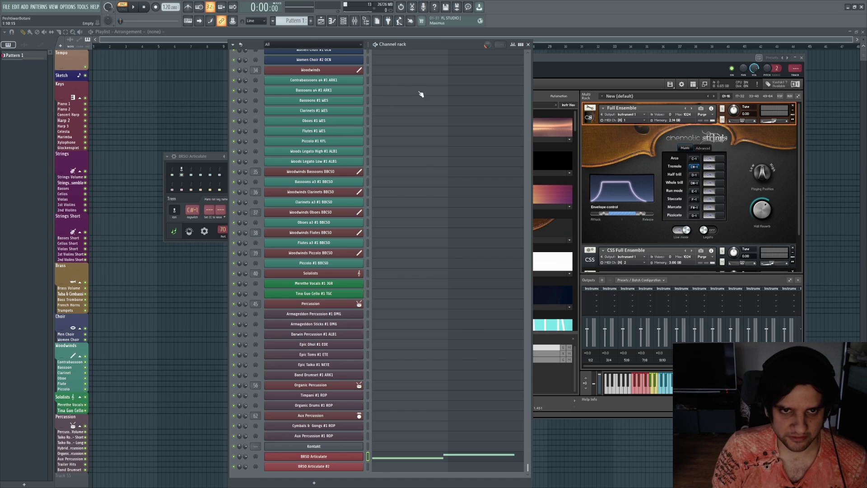
# Reopen the piano roll and arrange it beside the BRSO Articulate and Kontakt windows
pyautogui.rightClick(348, 455)
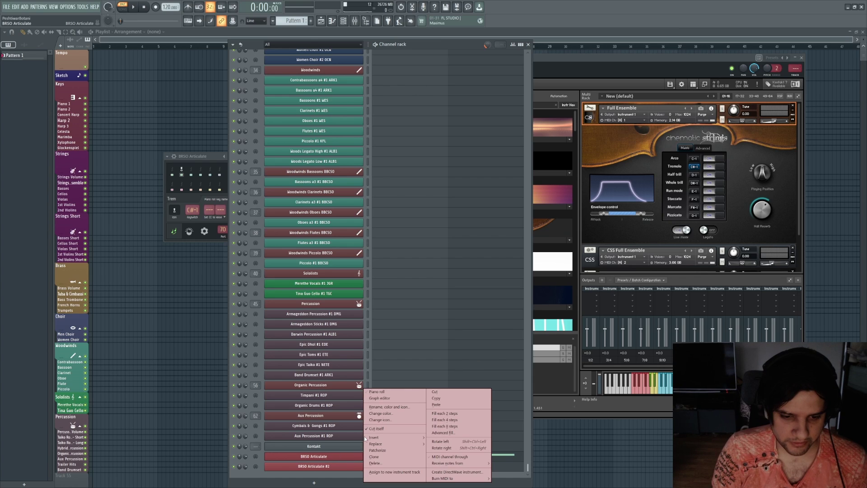
pyautogui.click(384, 395)
pyautogui.moveTo(465, 149); pyautogui.dragTo(568, 94)
pyautogui.moveTo(216, 156); pyautogui.dragTo(169, 138)
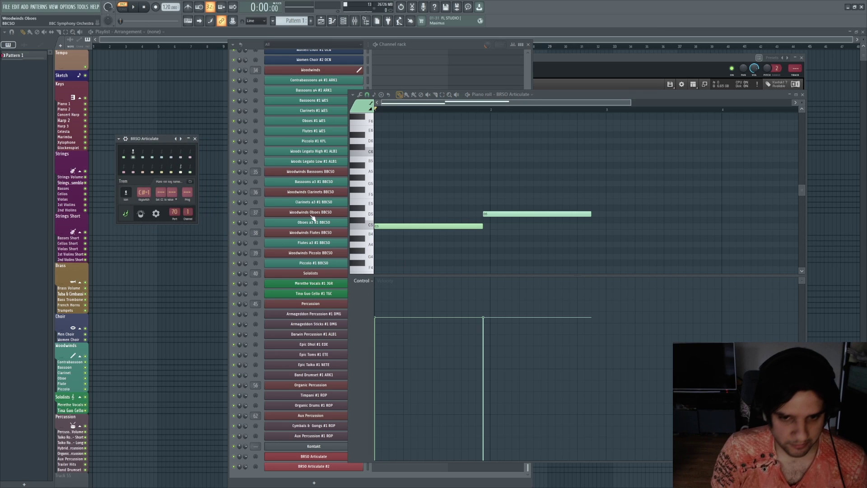
pyautogui.moveTo(521, 94); pyautogui.dragTo(472, 86)
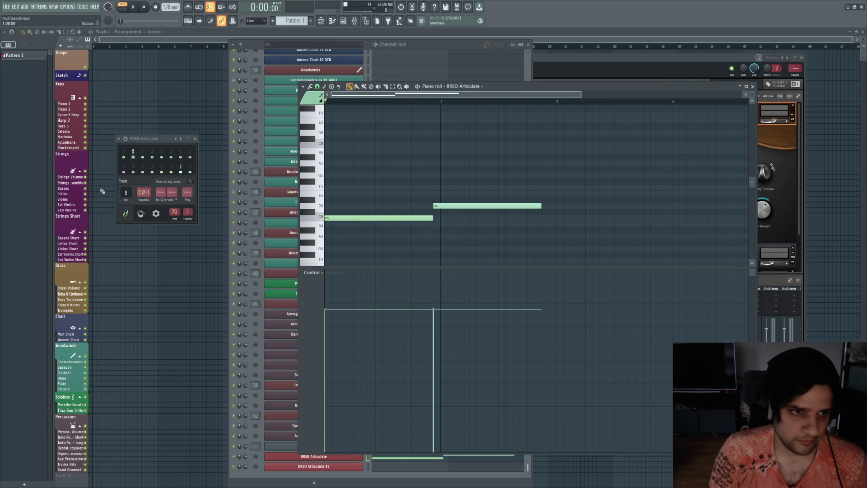
pyautogui.click(441, 45)
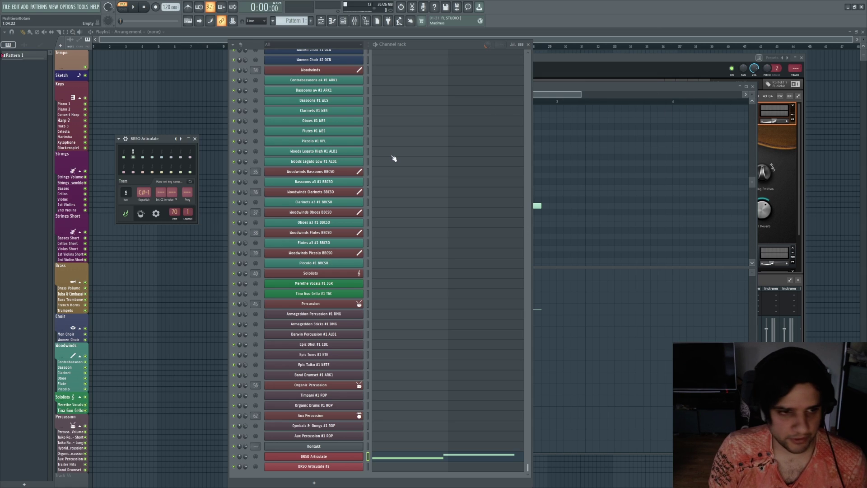
# Show the Controllers 1 page (Dynamics CC 1, Speed CC 16) and open Dynamics' options
pyautogui.click(143, 215)
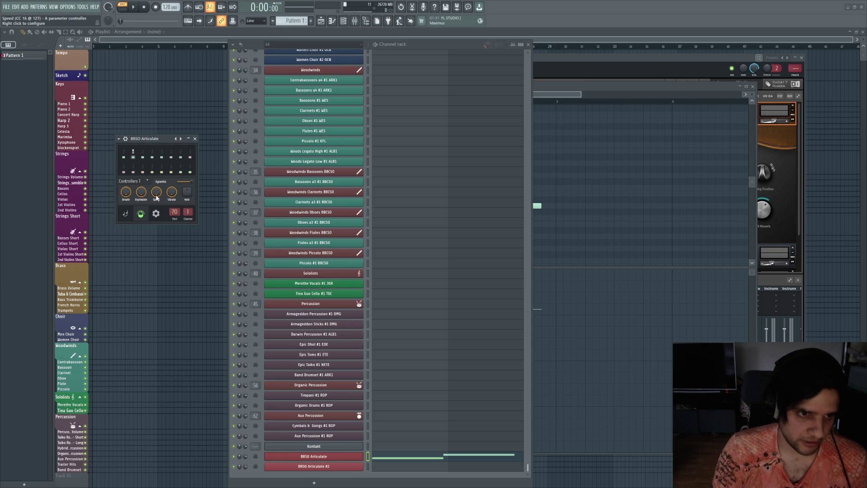
pyautogui.rightClick(189, 182)
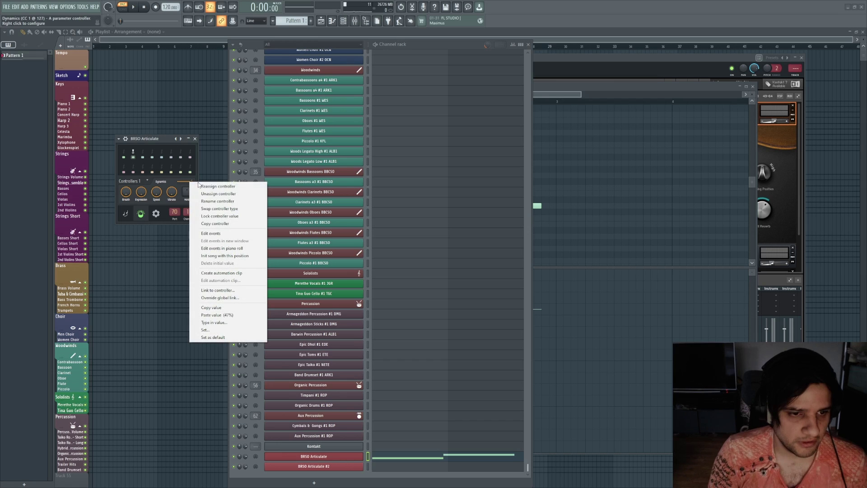
# Make Dynamics editable as events in the piano roll, then close the piano roll
pyautogui.click(229, 249)
pyautogui.rightClick(198, 180)
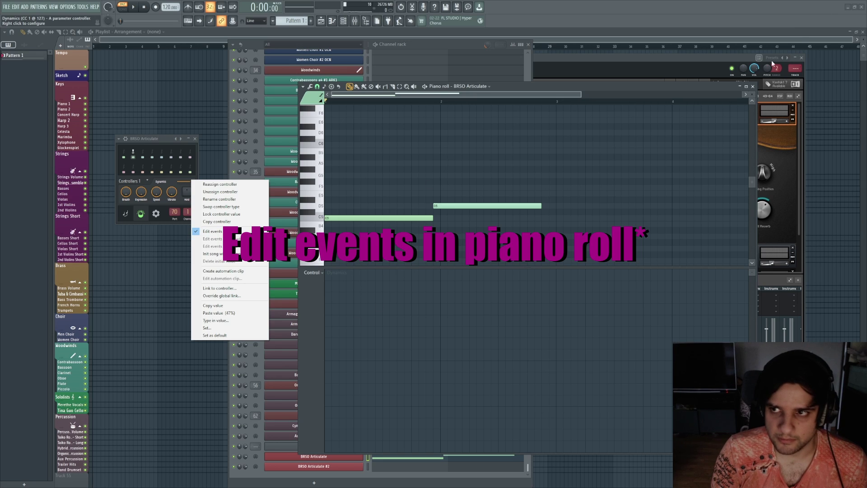
pyautogui.press('Escape')
pyautogui.click(752, 87)
# Reopen the BRSO Articulate piano roll from the channel's menu
pyautogui.rightClick(330, 454)
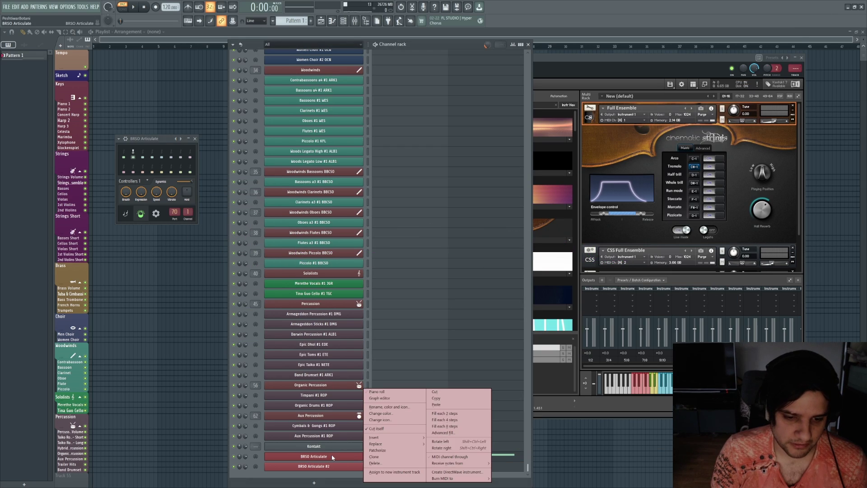
pyautogui.click(331, 458)
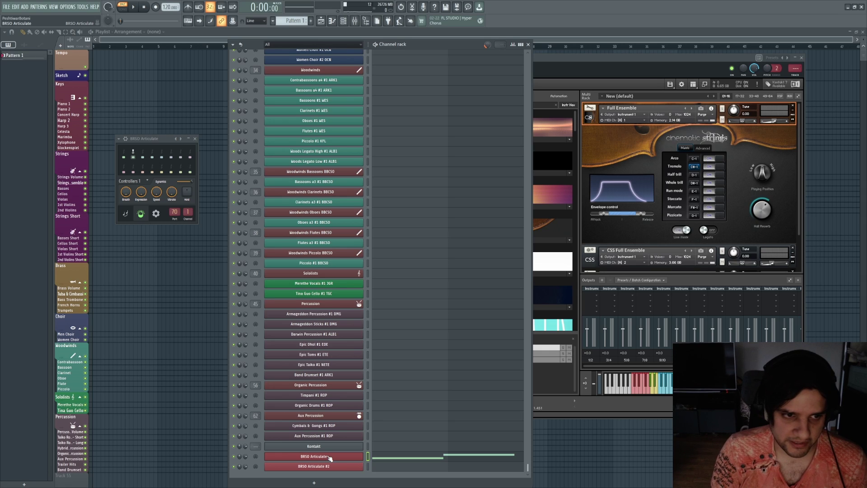
pyautogui.rightClick(336, 457)
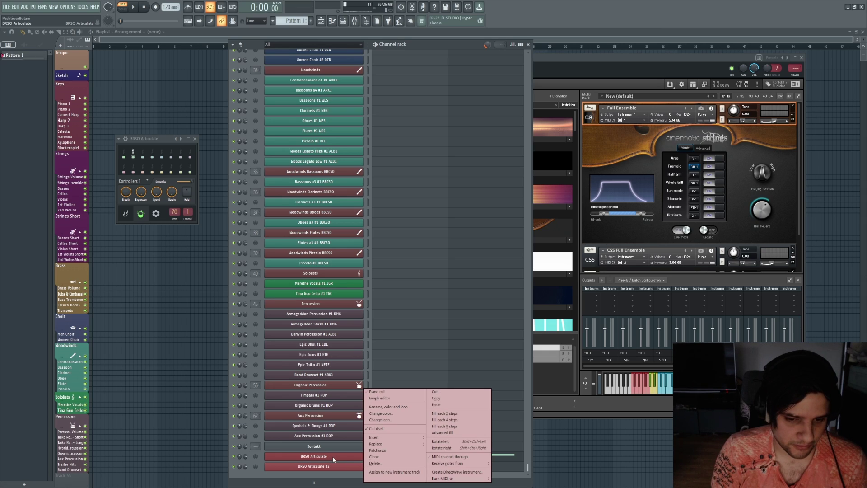
pyautogui.click(378, 392)
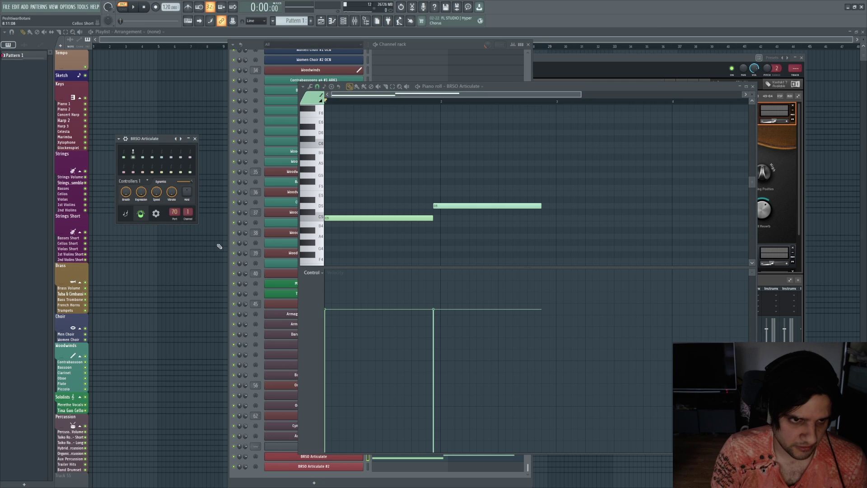
# Check the piano roll's controller list and open the Expression controller's options
pyautogui.rightClick(192, 183)
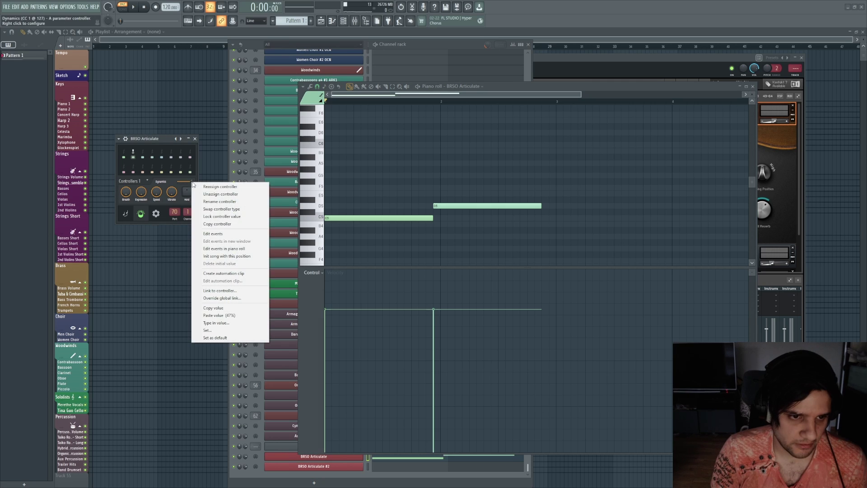
pyautogui.click(312, 273)
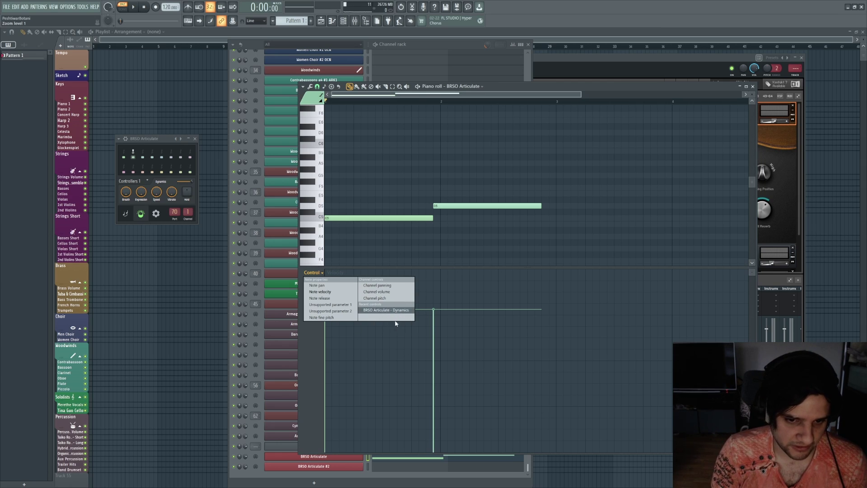
pyautogui.click(322, 273)
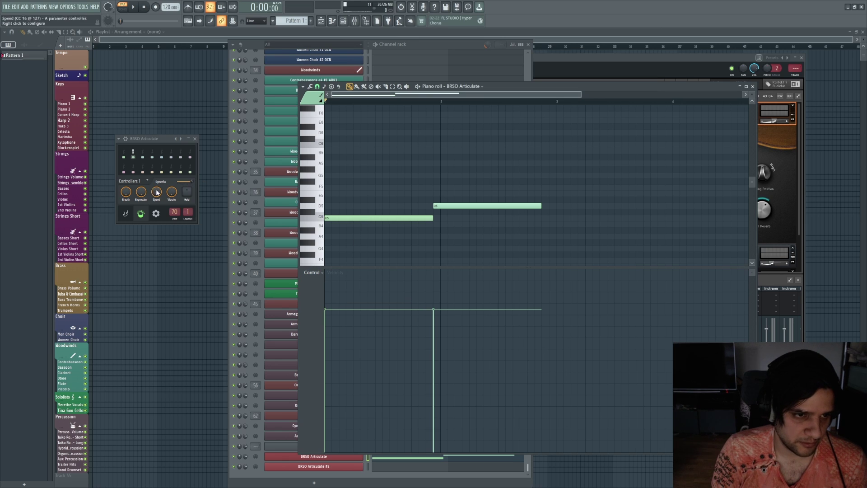
pyautogui.rightClick(142, 189)
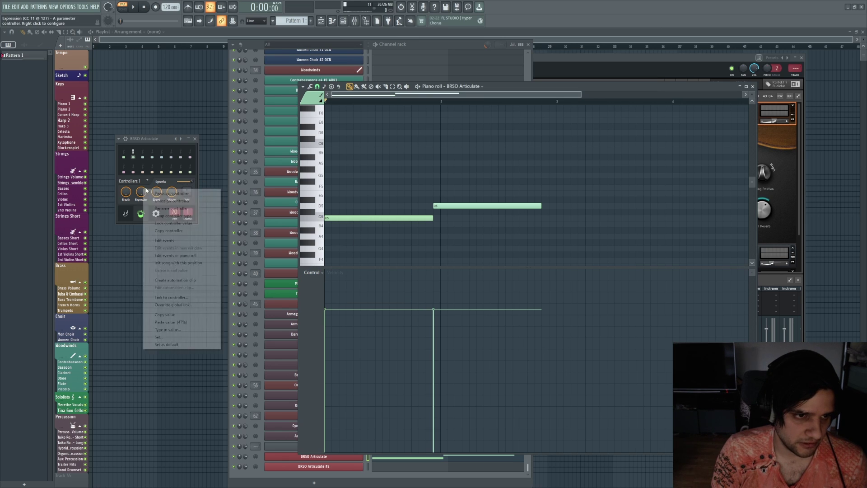
# Raise the Expression level under the notes and audition the change
pyautogui.click(184, 255)
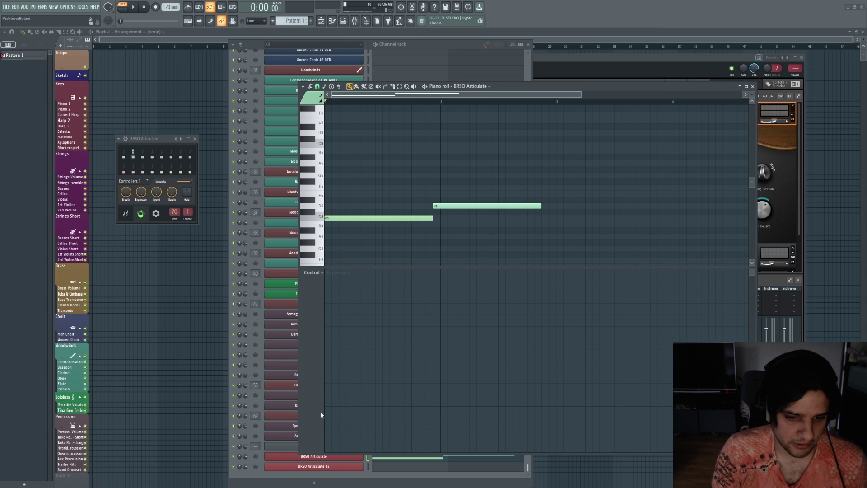
pyautogui.press('space')
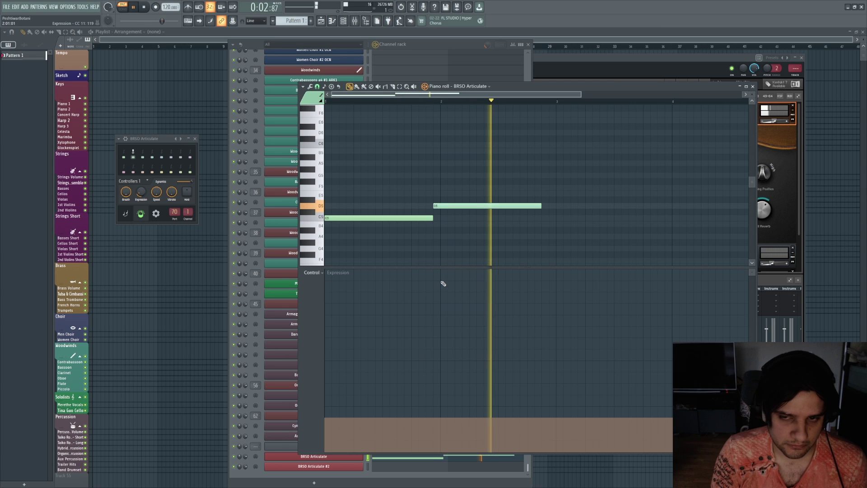
pyautogui.press('space')
pyautogui.click(347, 325)
pyautogui.press('space')
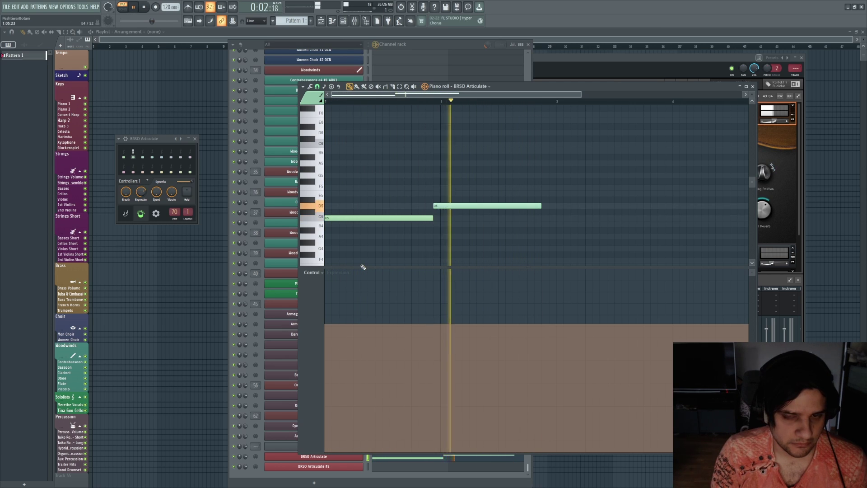
pyautogui.press('space')
# Switch the piano roll's event editor to the Dynamics controller
pyautogui.rightClick(192, 186)
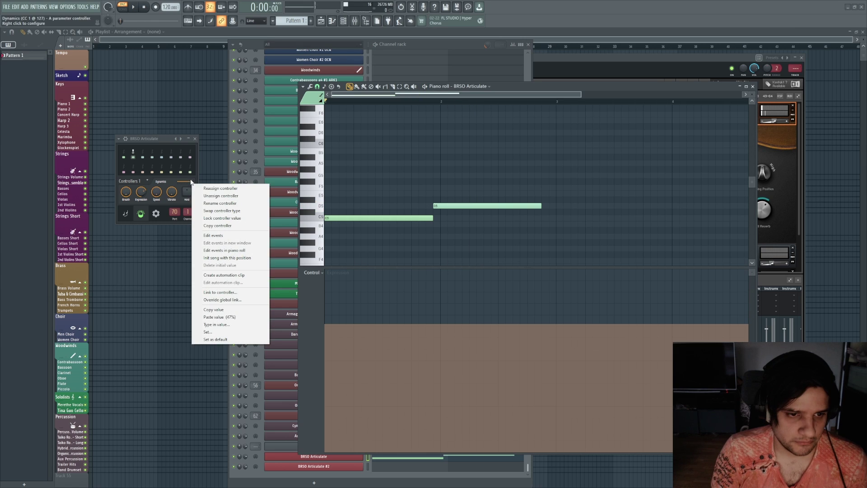
pyautogui.click(228, 249)
pyautogui.click(316, 273)
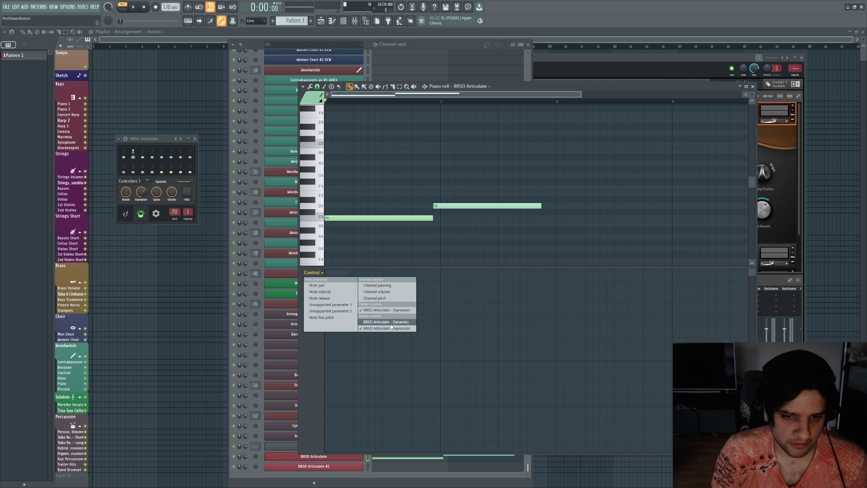
pyautogui.click(145, 139)
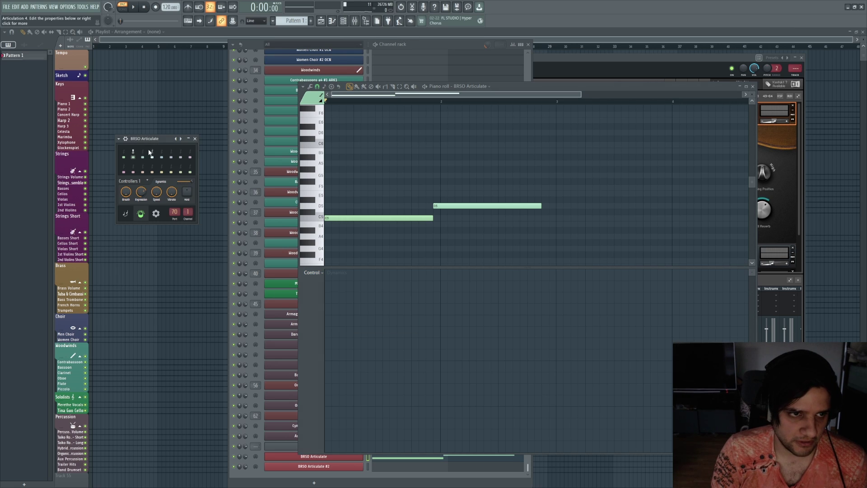
pyautogui.click(312, 273)
# Draw a Dynamics ramp under the notes, audition it, and redraw it higher at the start
pyautogui.click(378, 322)
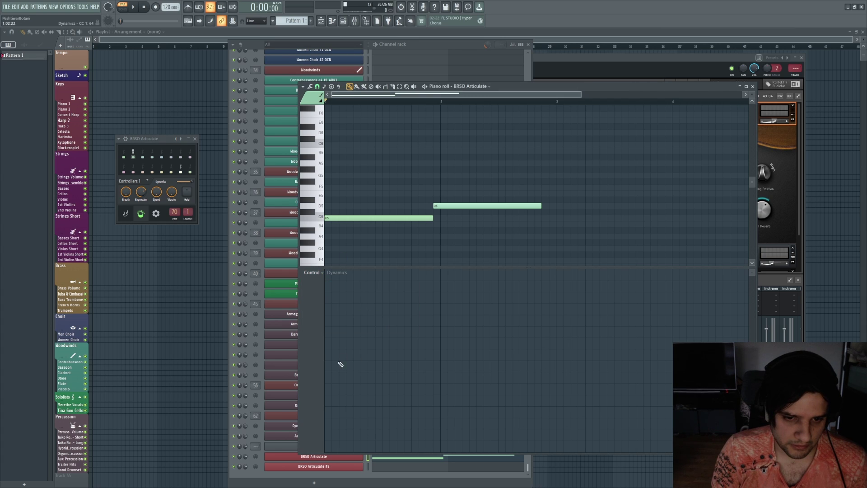
pyautogui.moveTo(345, 350)
pyautogui.mouseDown()
pyautogui.moveTo(306, 368)
pyautogui.moveTo(417, 334)
pyautogui.moveTo(439, 313)
pyautogui.moveTo(466, 339)
pyautogui.moveTo(563, 364)
pyautogui.mouseUp()
pyautogui.press('space')
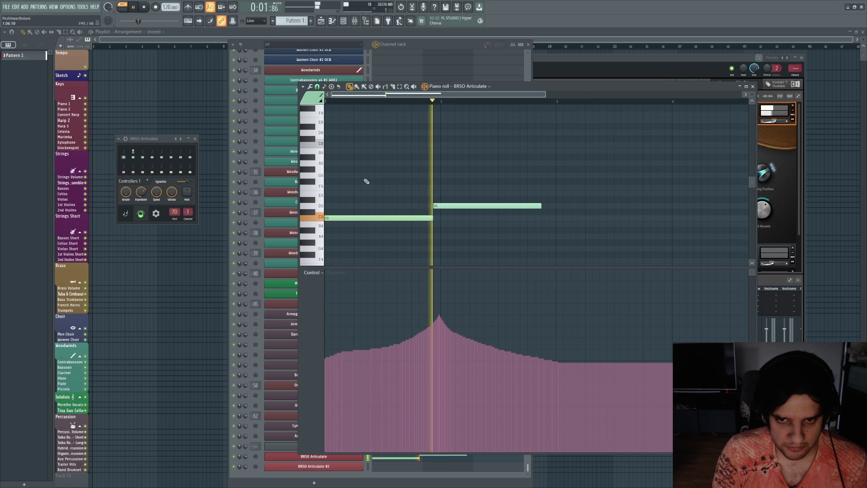
pyautogui.press('space')
pyautogui.moveTo(326, 309)
pyautogui.mouseDown()
pyautogui.moveTo(468, 289)
pyautogui.moveTo(562, 299)
pyautogui.mouseUp()
pyautogui.press('space')
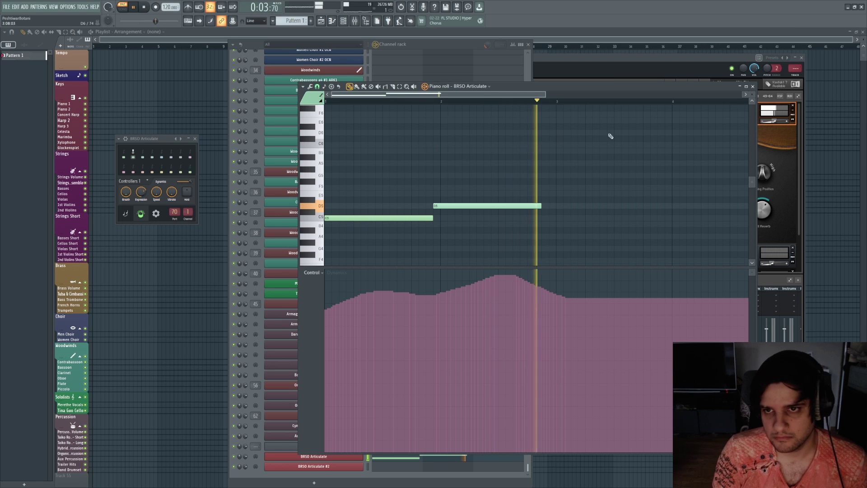
pyautogui.press('space')
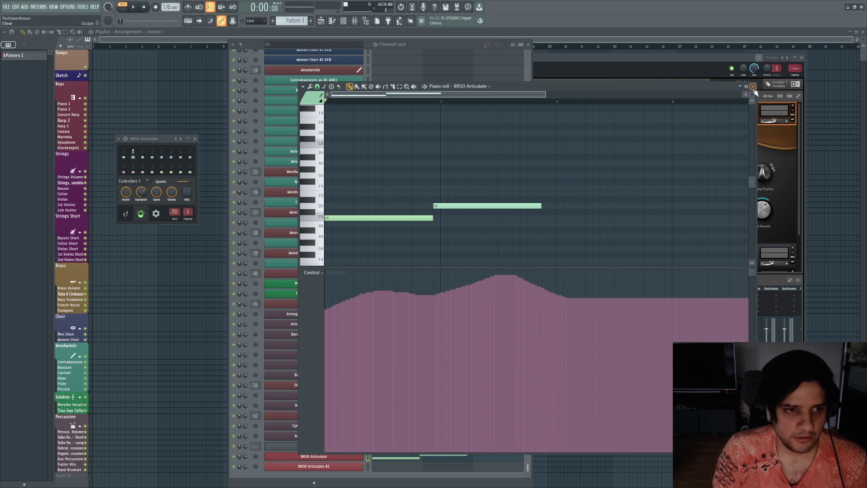
# Close the piano roll and switch BRSO Articulate to the empty Controllers 2 page
pyautogui.click(752, 86)
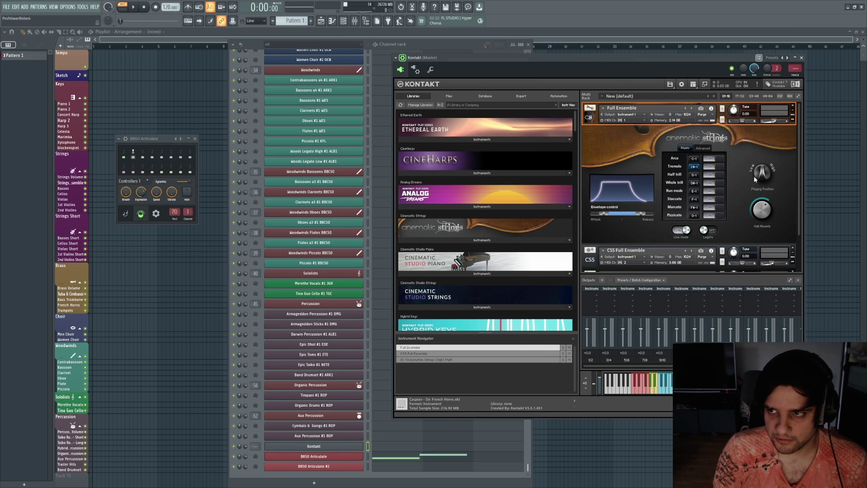
pyautogui.click(149, 181)
pyautogui.click(171, 191)
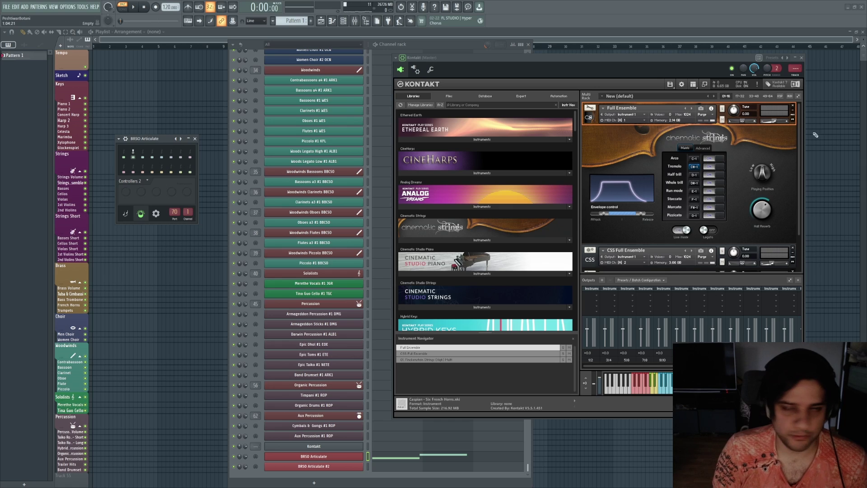
pyautogui.click(147, 181)
pyautogui.click(145, 190)
pyautogui.click(145, 181)
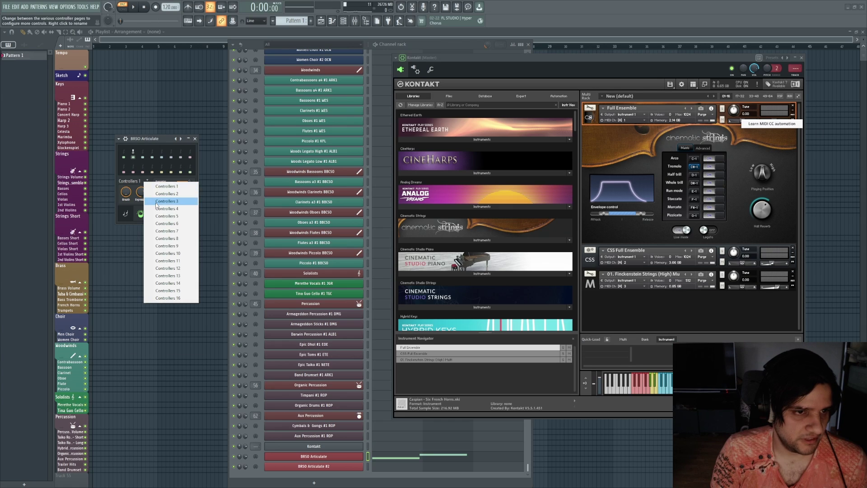
pyautogui.click(149, 195)
# Assign a new controller knob on CC 63
pyautogui.rightClick(129, 196)
pyautogui.click(131, 196)
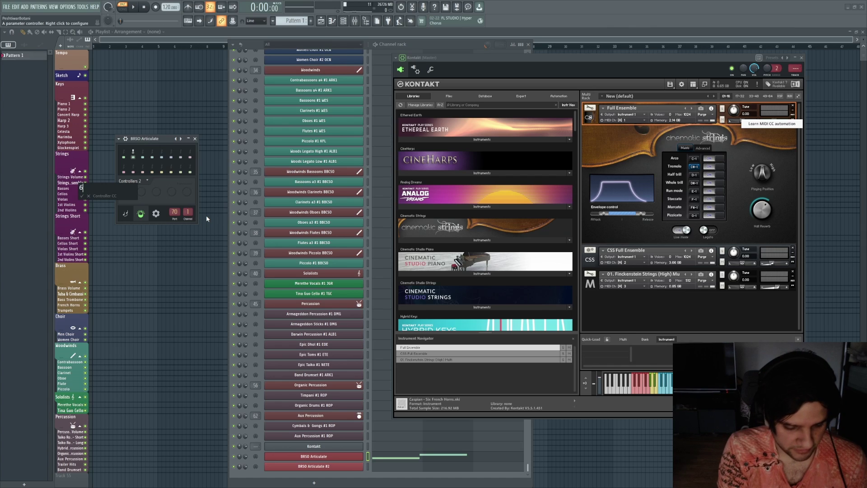
pyautogui.press('Return')
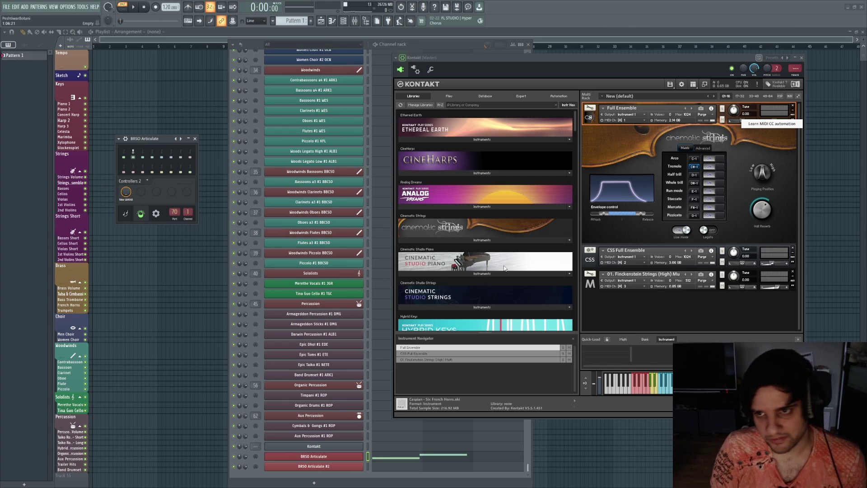
pyautogui.click(136, 180)
pyautogui.click(145, 184)
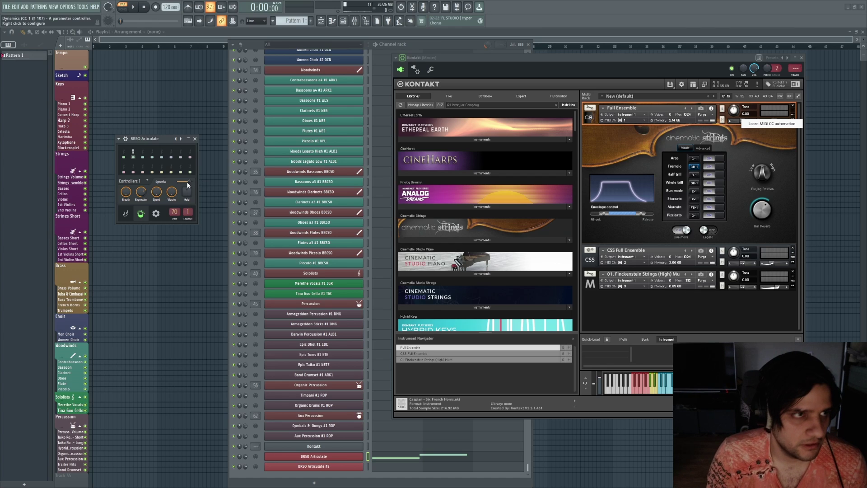
pyautogui.click(146, 180)
pyautogui.click(154, 193)
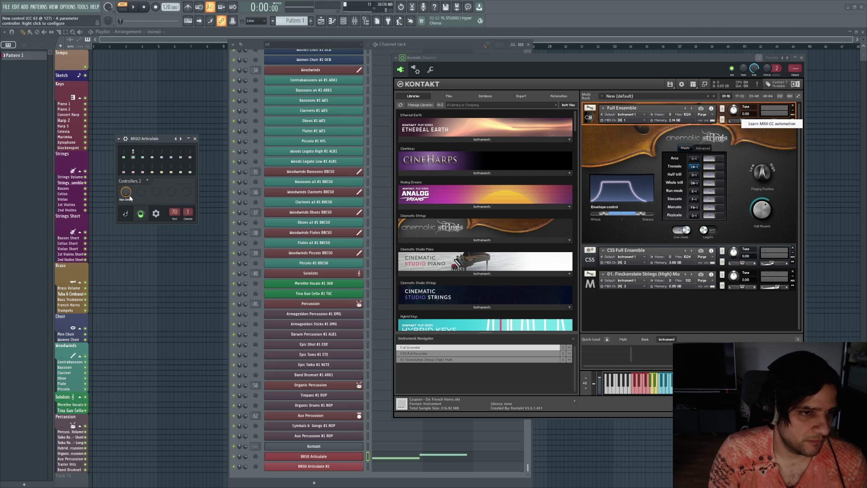
pyautogui.click(145, 180)
pyautogui.click(156, 186)
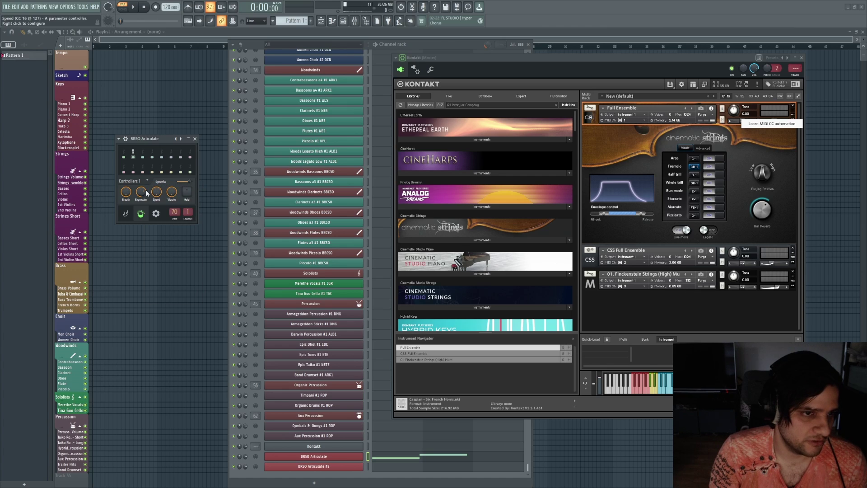
pyautogui.click(147, 181)
pyautogui.click(188, 193)
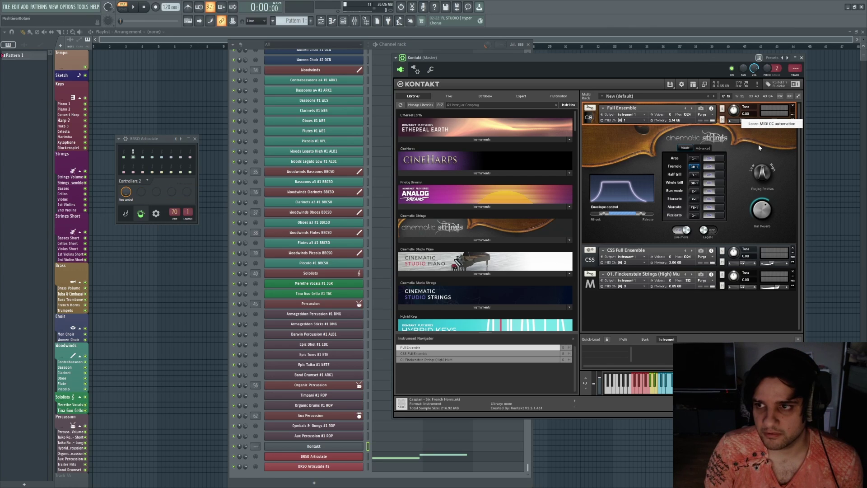
# Show Kontakt's output mixer, dismiss the MIDI CC learn prompt, and play the pattern back
pyautogui.press('F2')
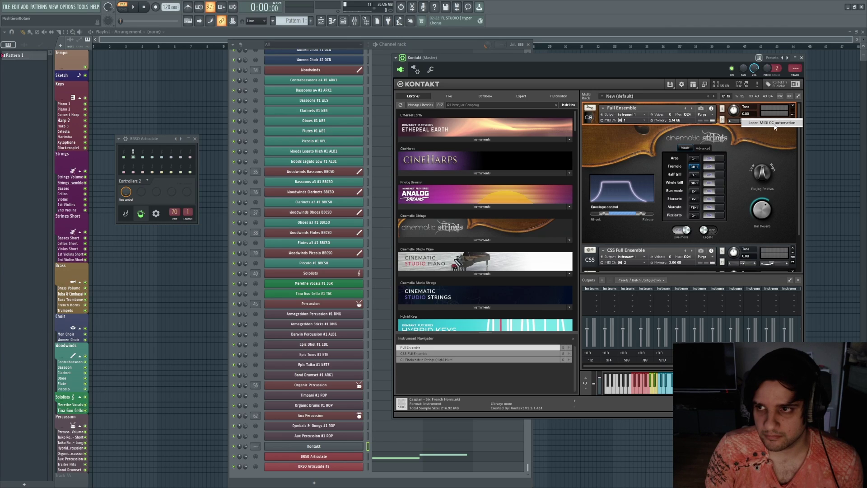
pyautogui.click(775, 124)
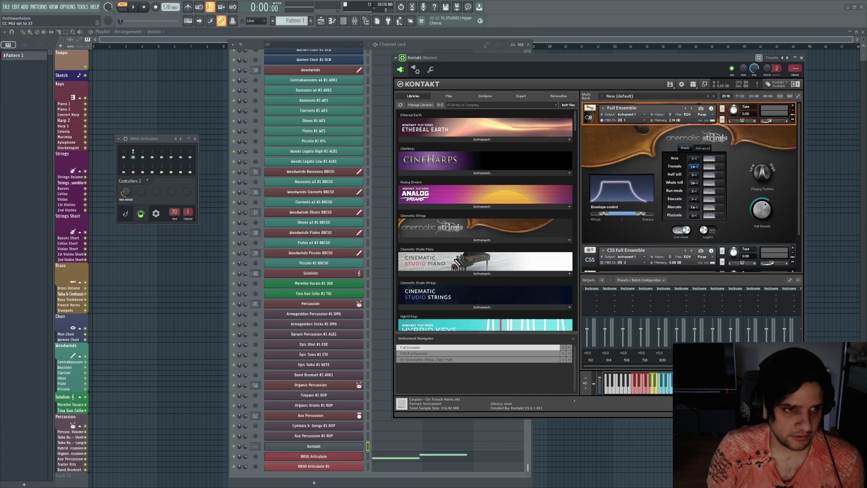
pyautogui.click(128, 193)
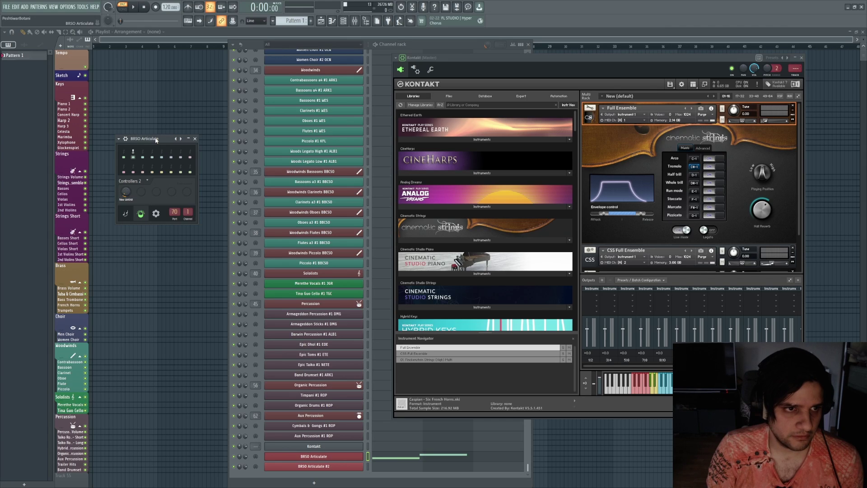
pyautogui.press('space')
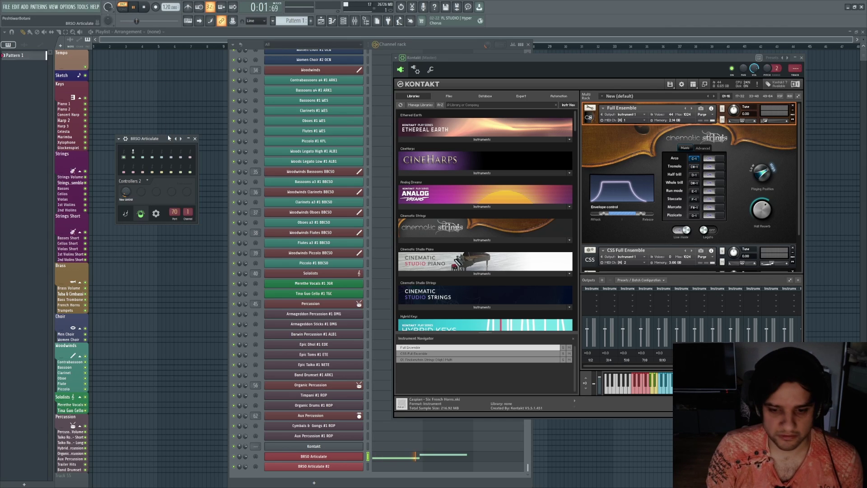
pyautogui.press('space')
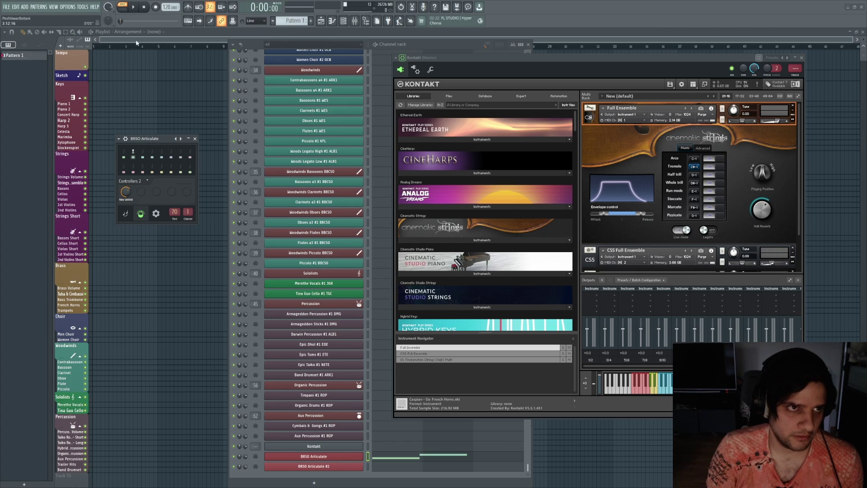
pyautogui.click(134, 7)
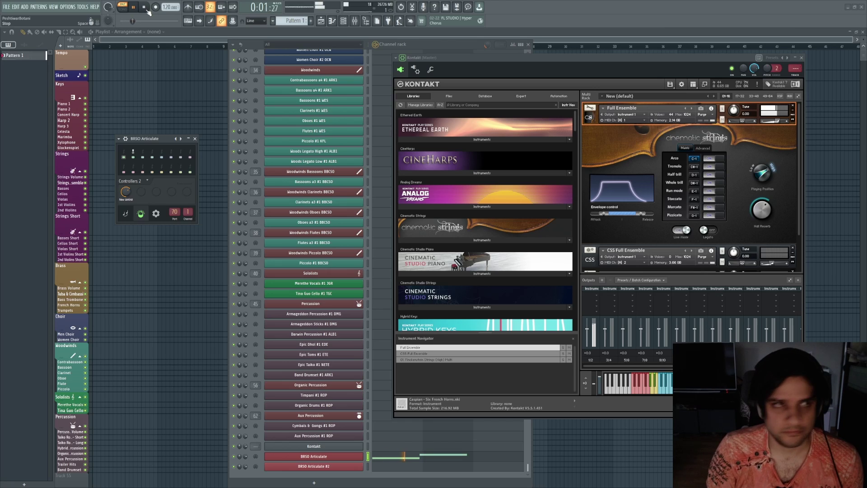
# Stop playback and reopen BRSO Articulate's piano roll
pyautogui.press('space')
pyautogui.rightClick(348, 460)
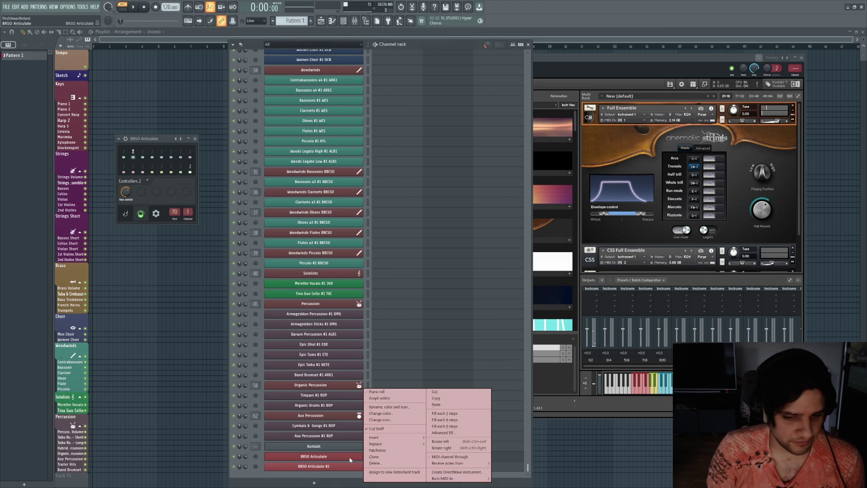
pyautogui.click(384, 394)
# Rename the new CC 63 controller to 'Volume Kontakt'
pyautogui.rightClick(126, 192)
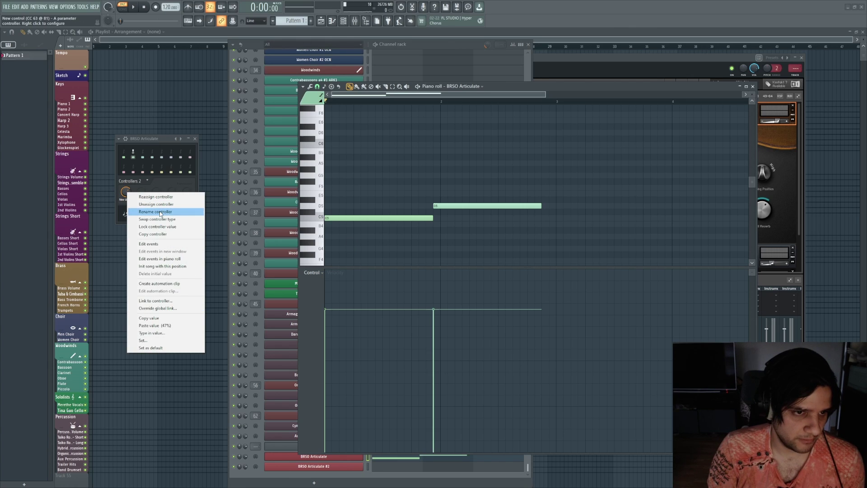
pyautogui.click(161, 212)
pyautogui.write('Vol')
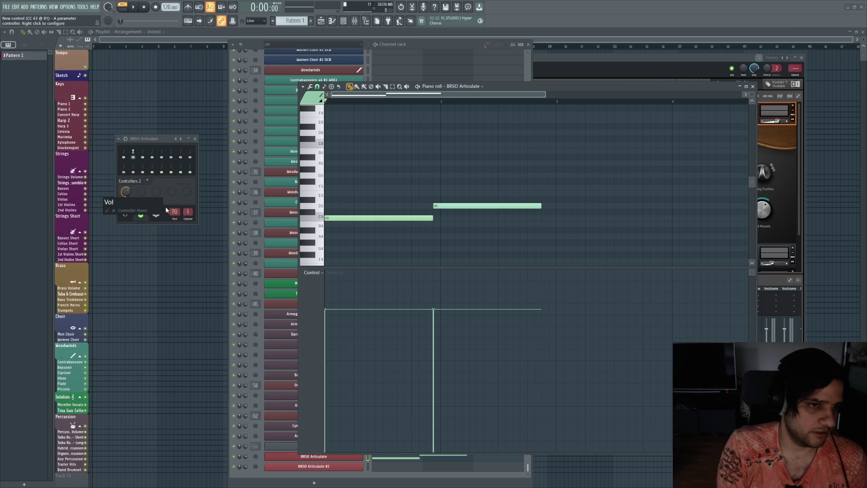
pyautogui.write('ume Kontakt')
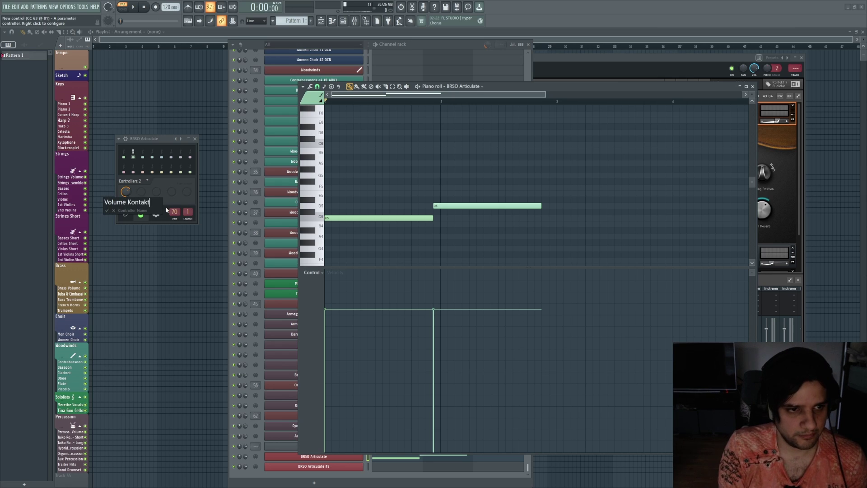
pyautogui.press('Return')
pyautogui.rightClick(127, 189)
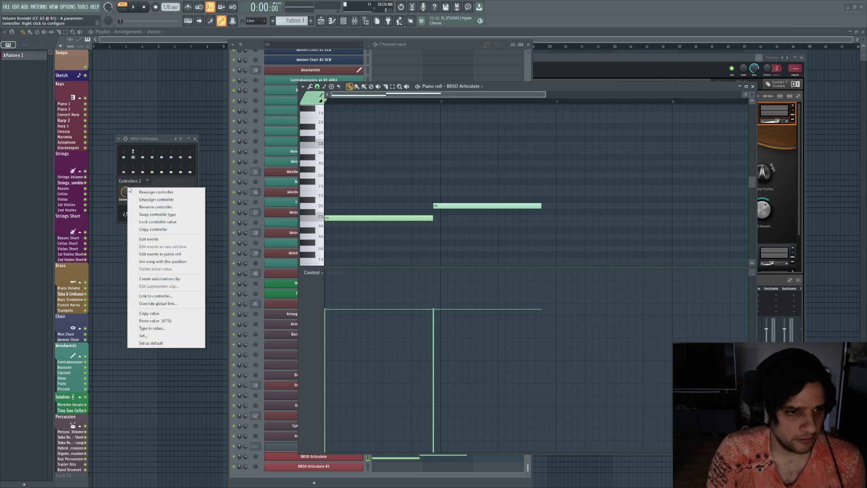
# Draw Volume Kontakt events high under the first note and lower under the second
pyautogui.click(162, 254)
pyautogui.moveTo(580, 88); pyautogui.dragTo(427, 62)
pyautogui.click(172, 278)
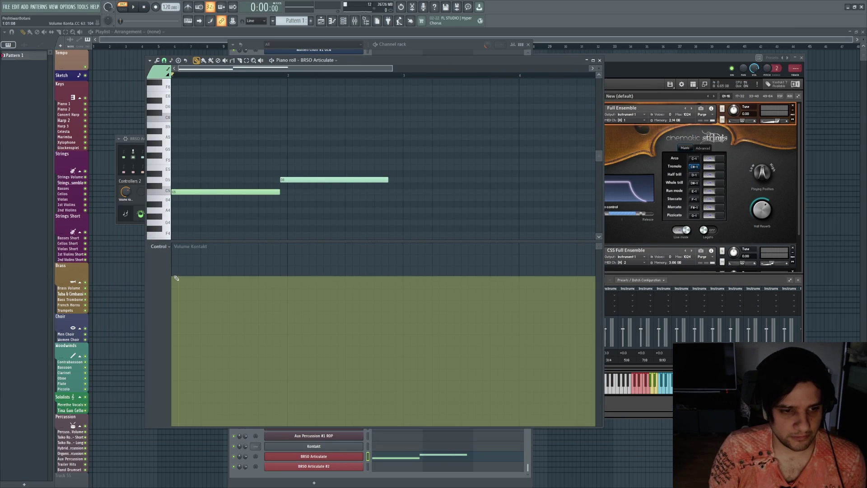
pyautogui.moveTo(178, 280); pyautogui.dragTo(174, 281)
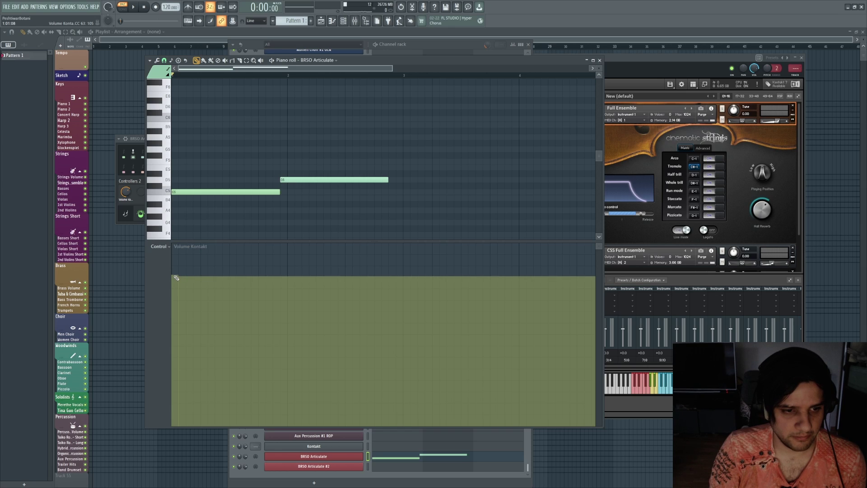
pyautogui.click(285, 335)
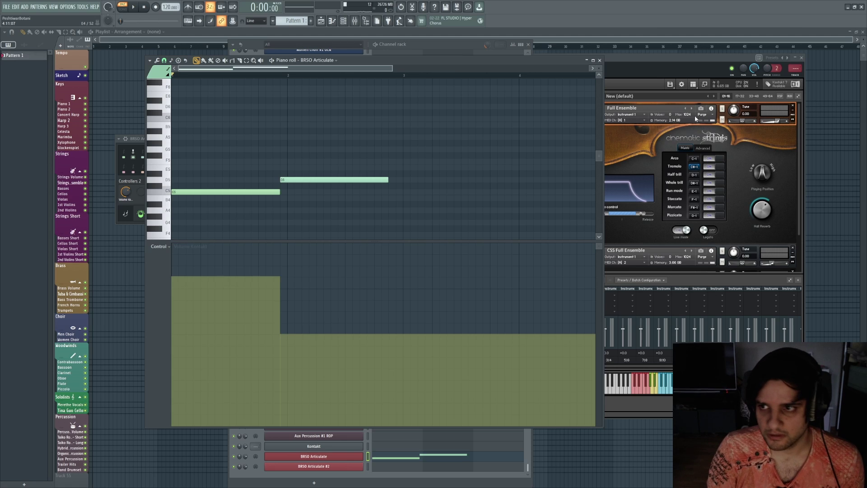
# Bring Kontakt alongside and play back to hear the volume change
pyautogui.moveTo(651, 54); pyautogui.dragTo(618, 96)
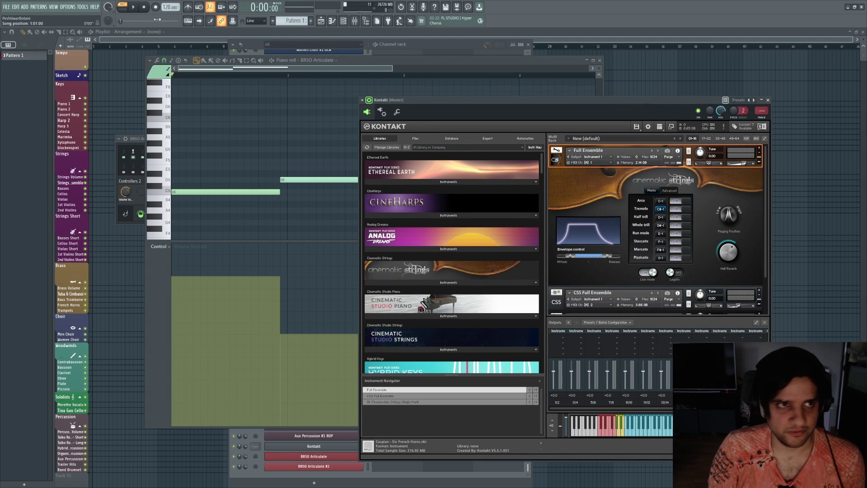
pyautogui.click(134, 7)
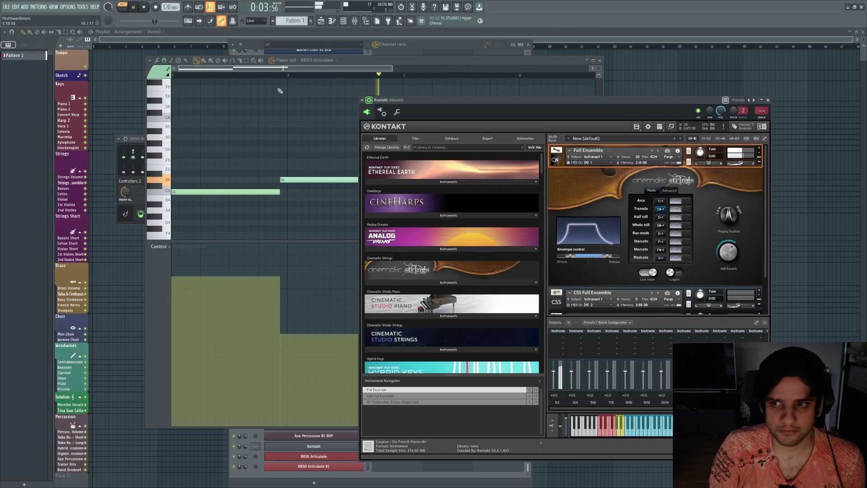
pyautogui.press('space')
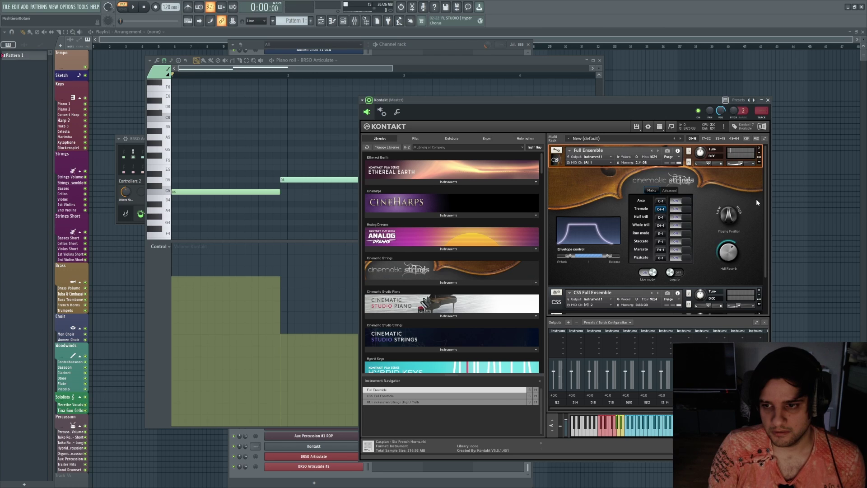
# Add another BRSO Articulate controller knob set to CC 68
pyautogui.press('F7')
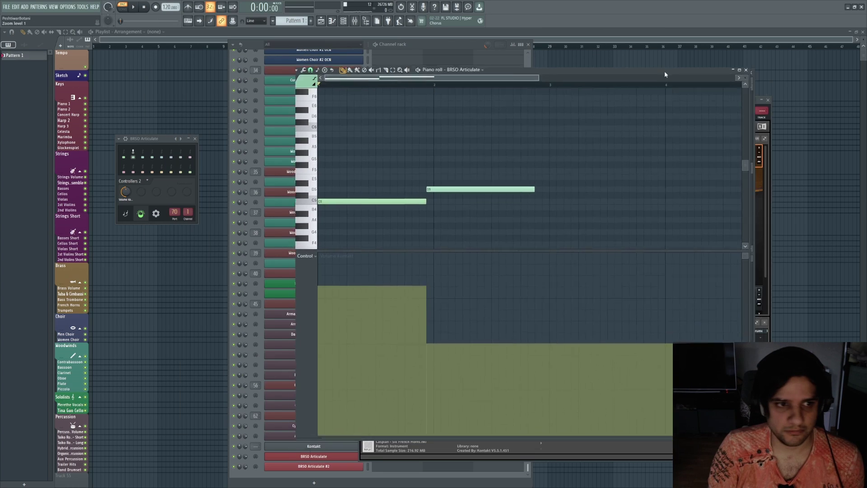
pyautogui.moveTo(165, 140); pyautogui.dragTo(141, 126)
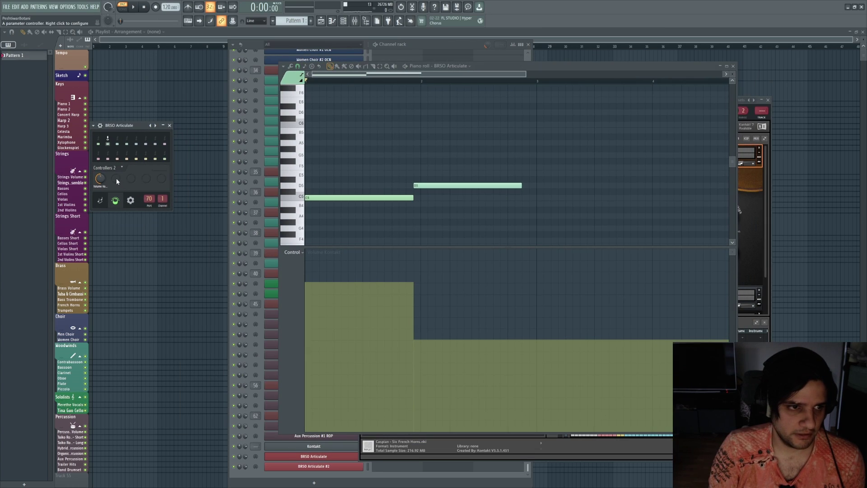
pyautogui.rightClick(116, 181)
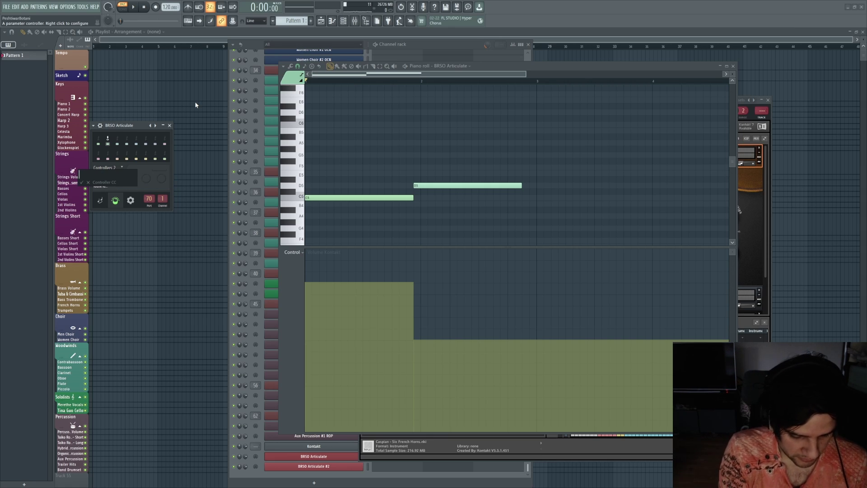
pyautogui.write('68')
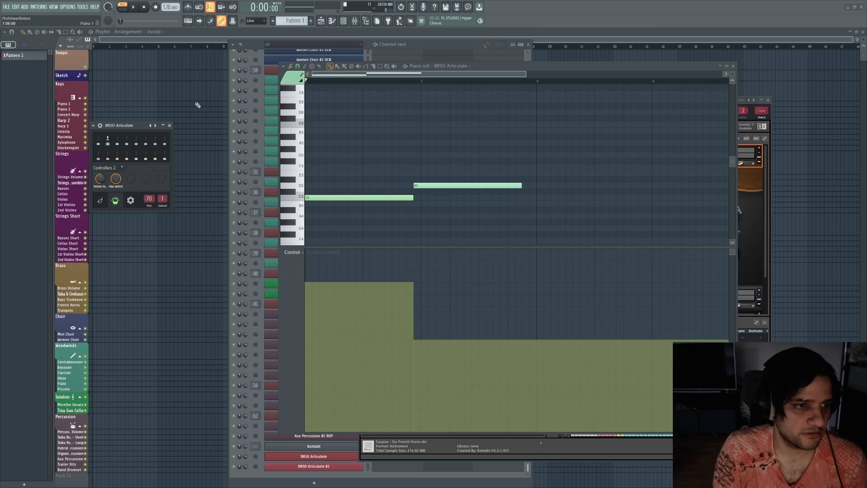
# Link Kontakt's Cinematic Strings Legato switch to CC 68 via MIDI learn
pyautogui.click(745, 107)
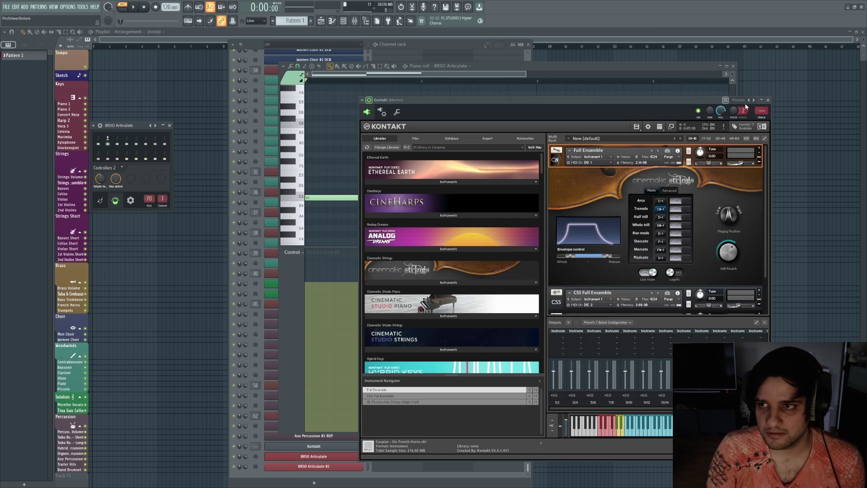
pyautogui.rightClick(677, 273)
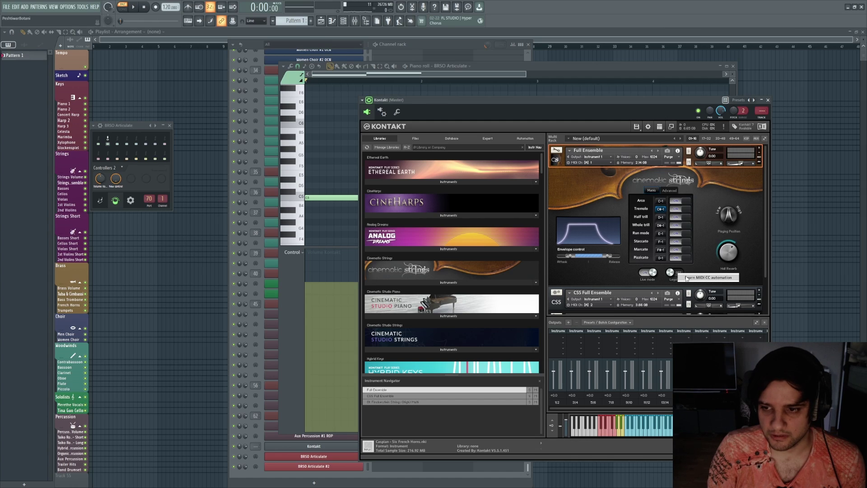
pyautogui.click(704, 277)
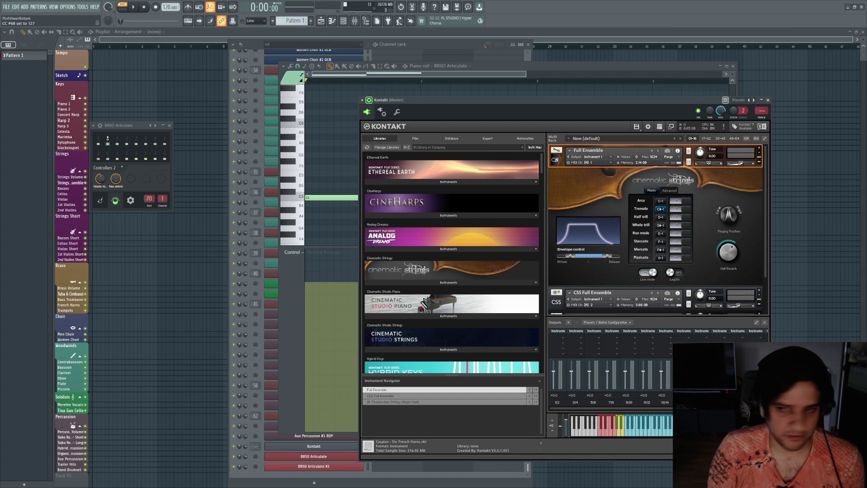
# Rename the CC 68 controller to 'Legato CS2'
pyautogui.rightClick(116, 178)
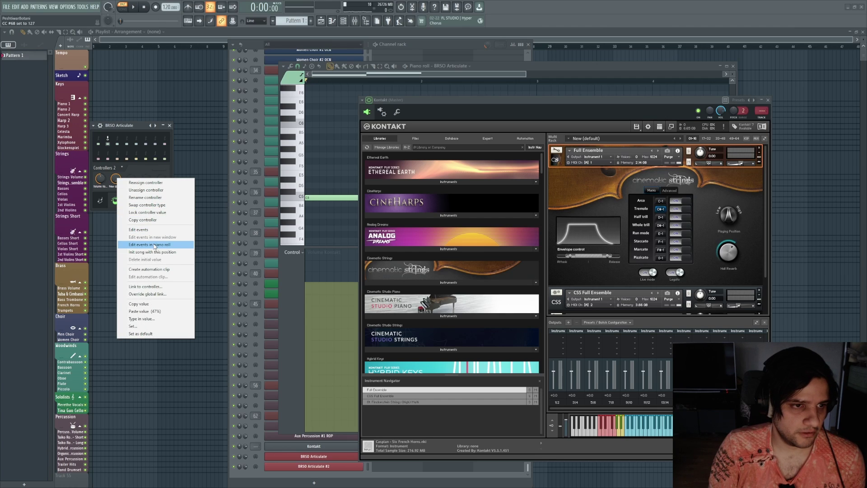
pyautogui.click(140, 199)
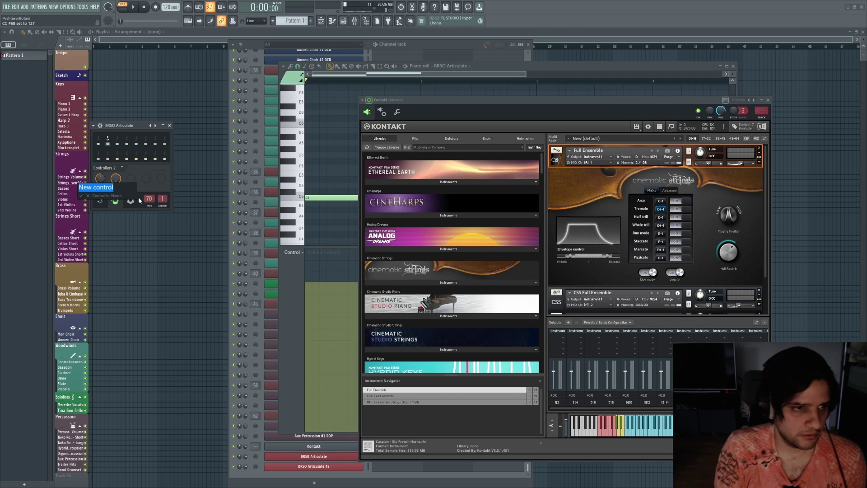
pyautogui.write('Legato CS2')
pyautogui.press('Return')
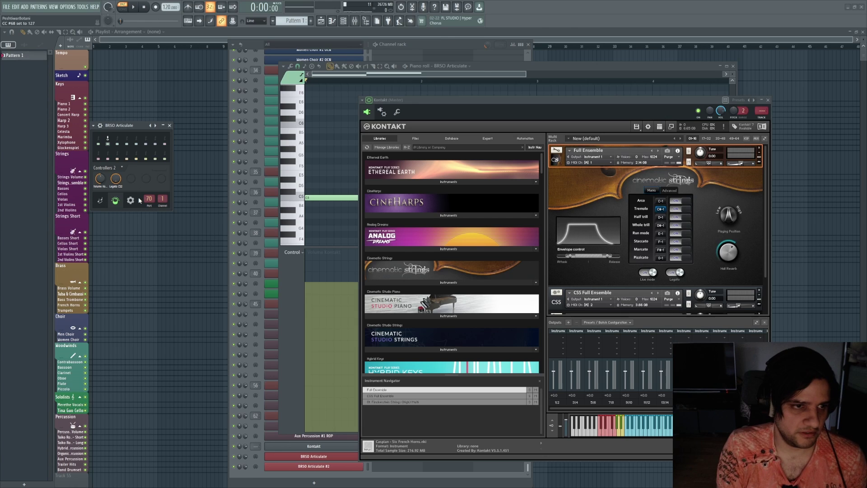
pyautogui.rightClick(117, 177)
# In the piano roll, paint Legato CS2 events to zero from bar 2 onward
pyautogui.click(154, 242)
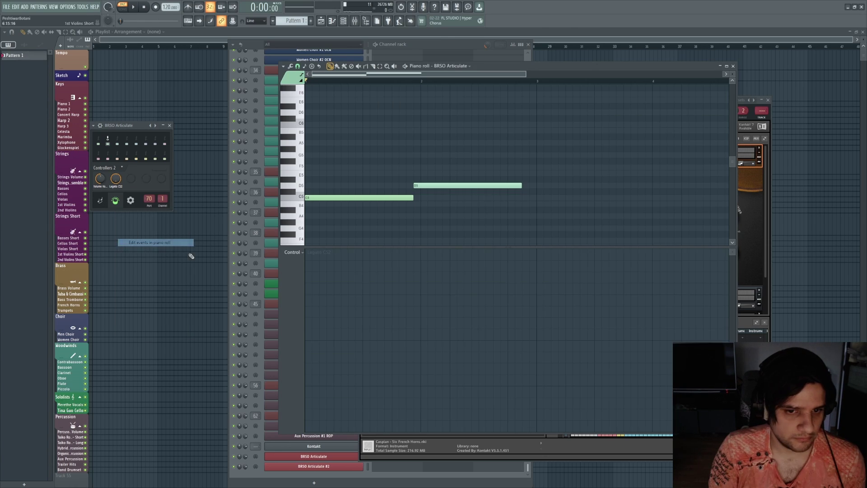
pyautogui.moveTo(612, 67); pyautogui.dragTo(419, 57)
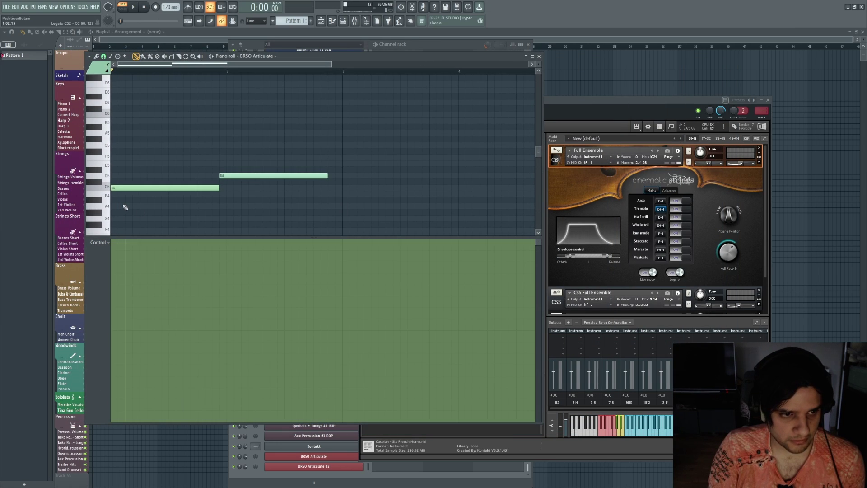
pyautogui.moveTo(236, 406); pyautogui.dragTo(236, 420)
# Play the pattern to hear the legato change, then close all open windows
pyautogui.press('space')
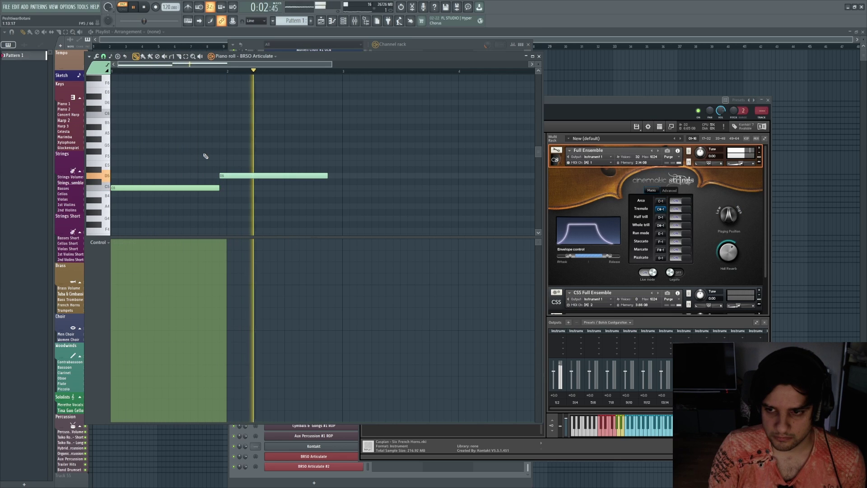
pyautogui.press('space')
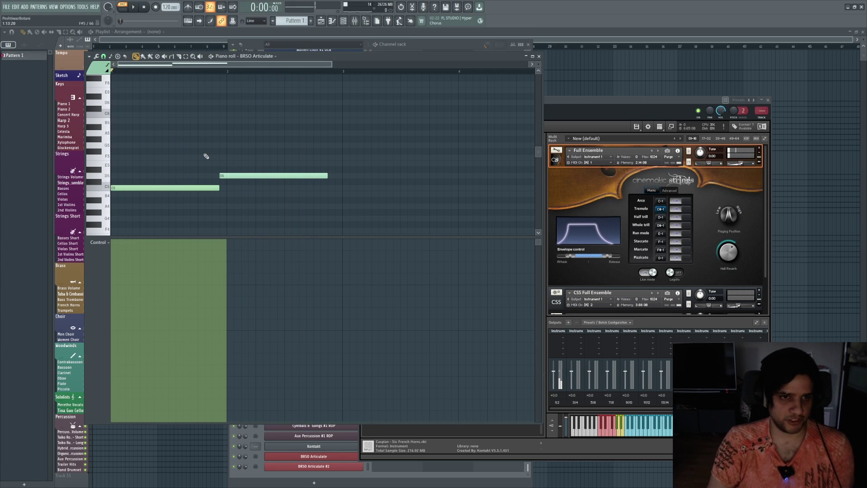
pyautogui.press('F12')
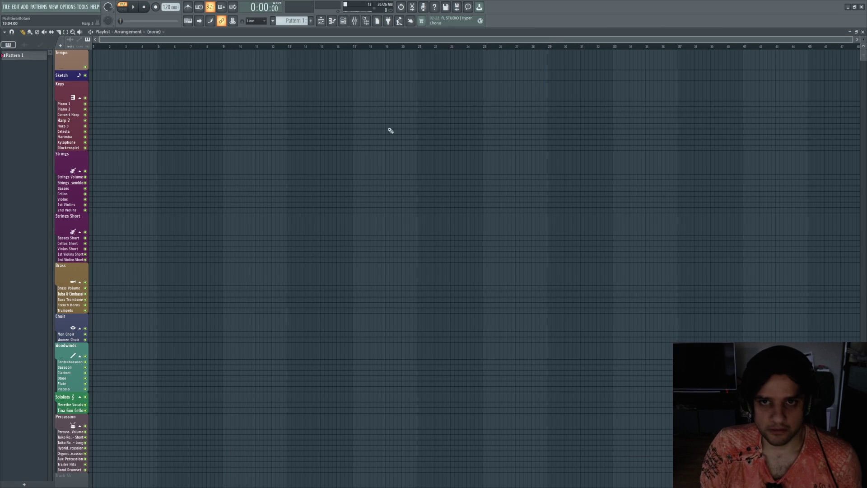
# Open the mixer, channel rack, BRSO Articulate controls and the Kontakt channel's piano roll
pyautogui.click(355, 21)
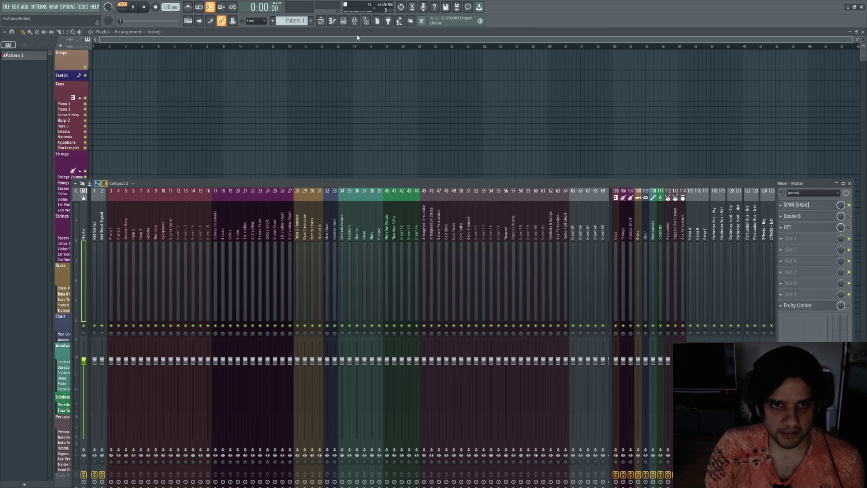
pyautogui.click(343, 20)
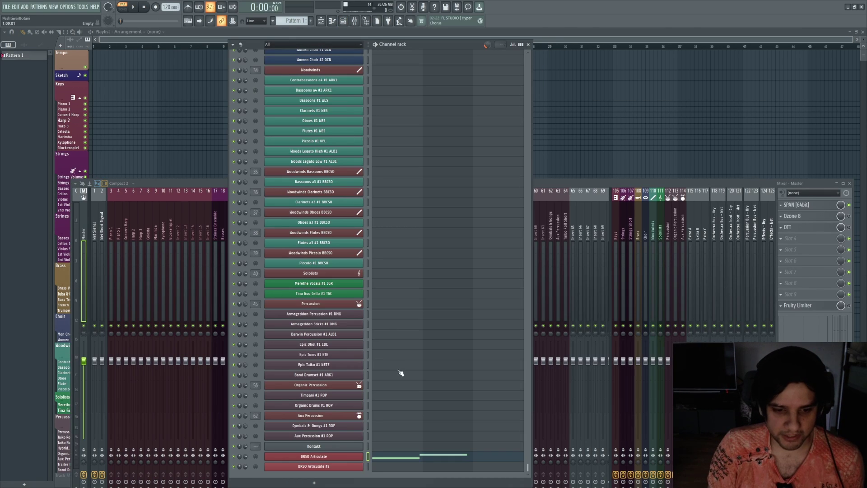
pyautogui.click(349, 459)
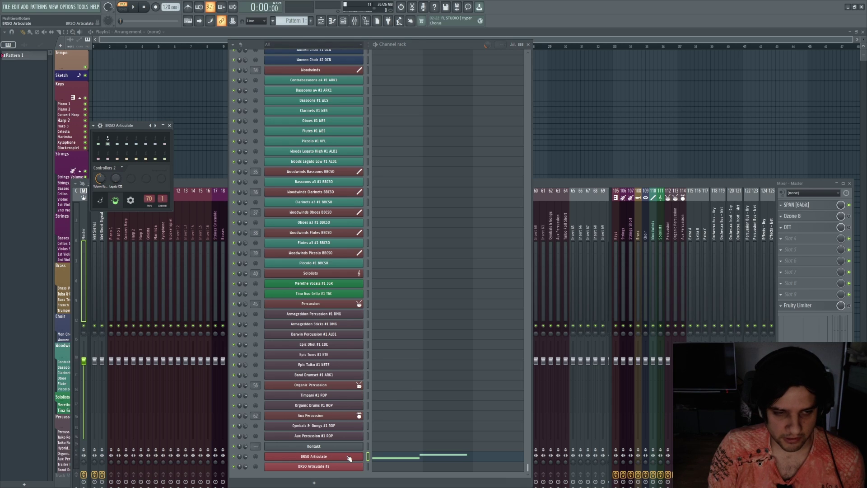
pyautogui.rightClick(365, 388)
pyautogui.click(397, 394)
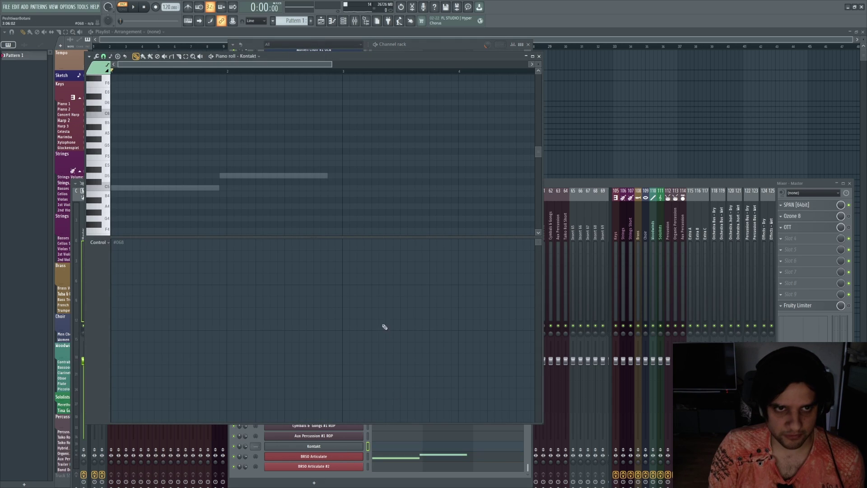
# Arrange the piano roll and BRSO Articulate controls so the channel rack stays visible
pyautogui.press('F6')
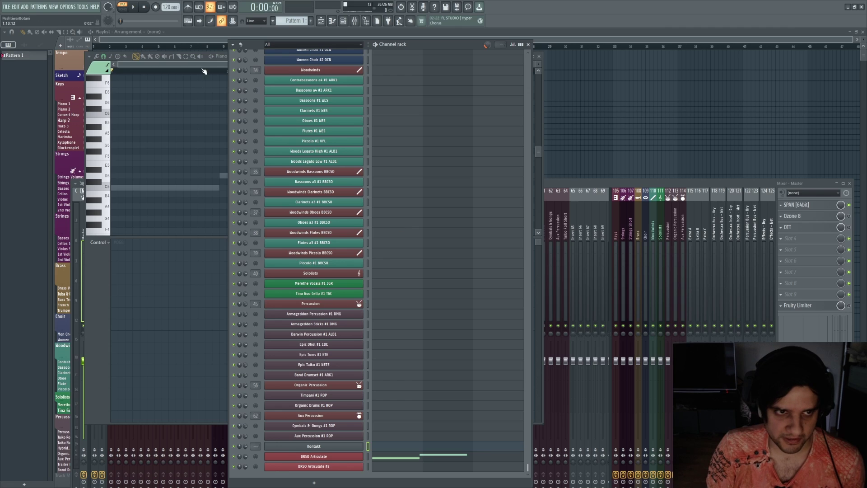
pyautogui.press('F7')
pyautogui.moveTo(186, 57); pyautogui.dragTo(416, 52)
pyautogui.moveTo(138, 128); pyautogui.dragTo(162, 131)
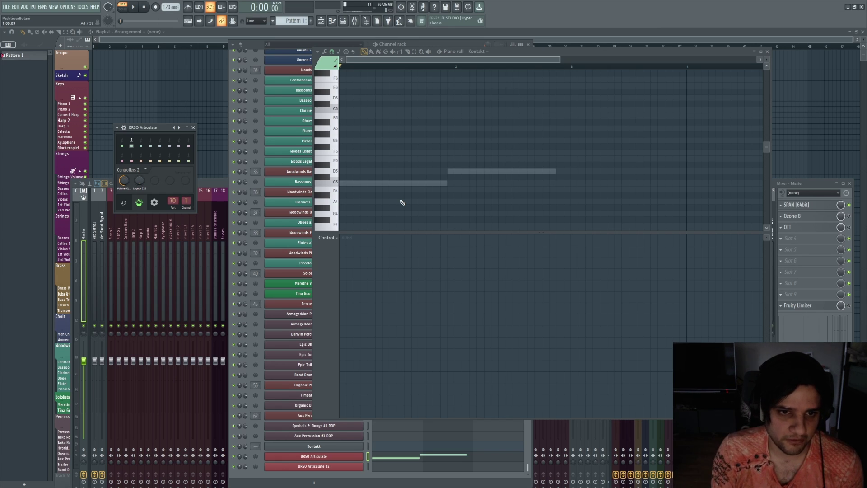
# Open the Woodwinds Kontakt instance beside the mixer and enlarge the mixer
pyautogui.click(293, 71)
pyautogui.moveTo(323, 91); pyautogui.dragTo(673, 95)
pyautogui.scroll(-3, 778, 151)
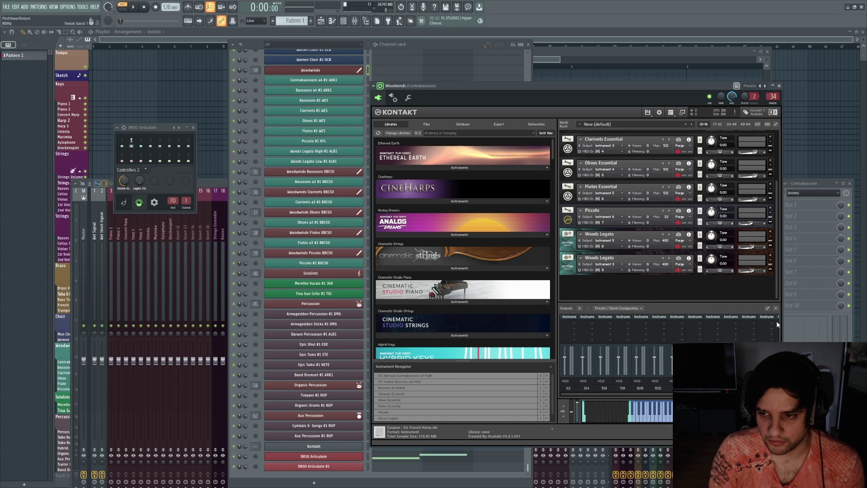
pyautogui.doubleClick(788, 183)
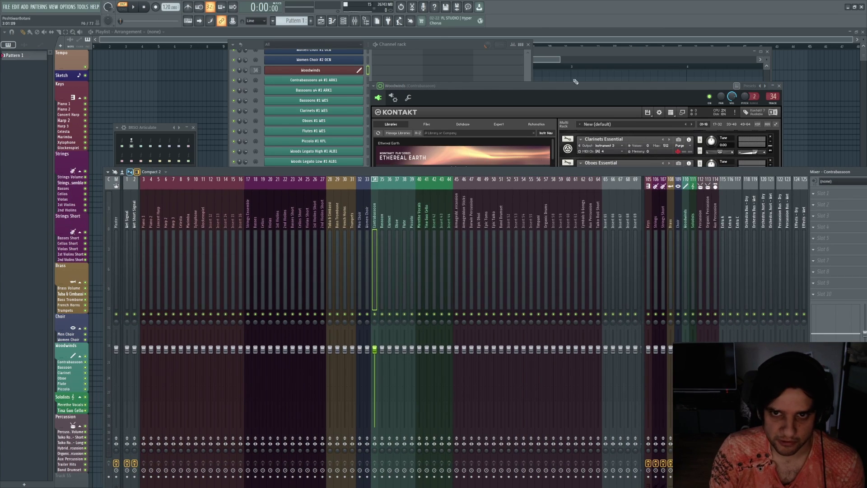
# Scroll through Kontakt's instrument outputs, then expand the mixer to full width
pyautogui.click(521, 86)
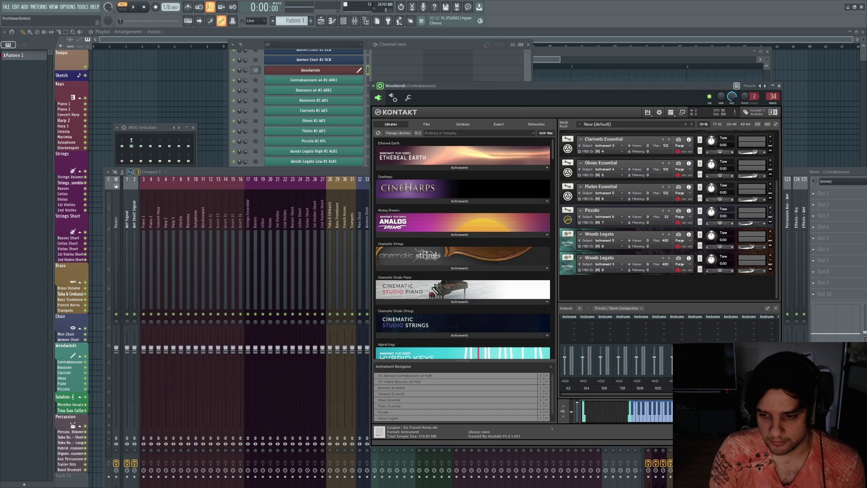
pyautogui.hscroll(2, 616, 357)
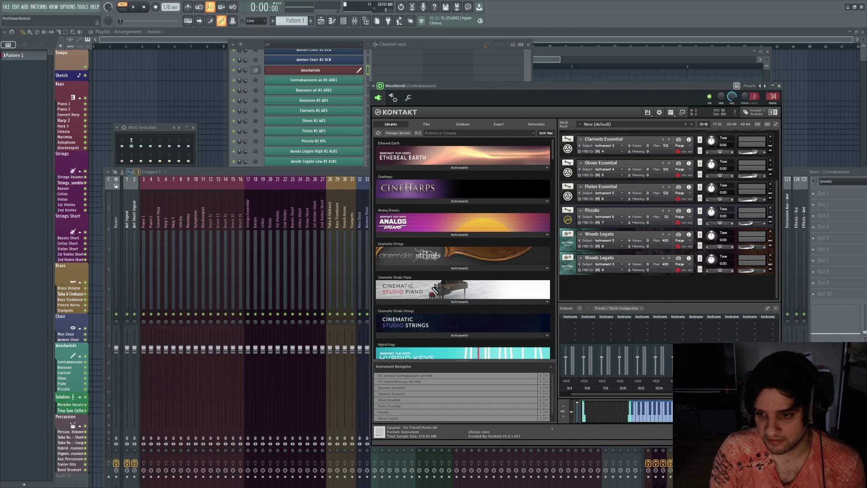
pyautogui.hscroll(-8, 616, 357)
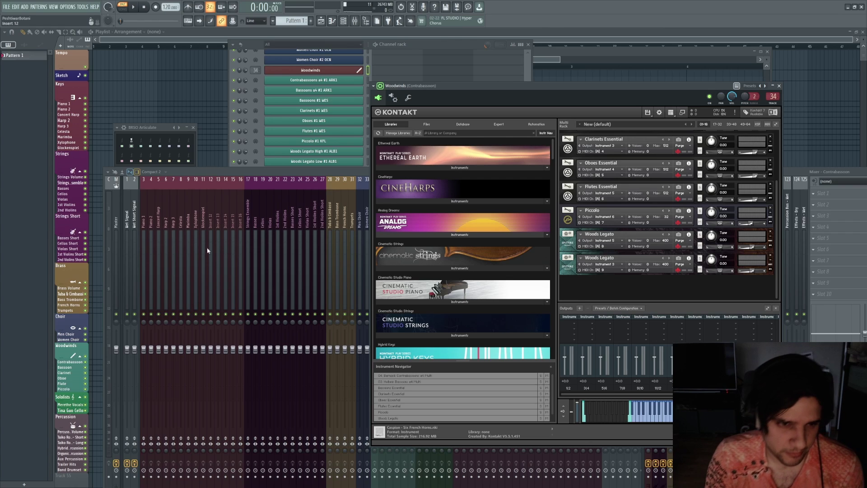
pyautogui.doubleClick(249, 173)
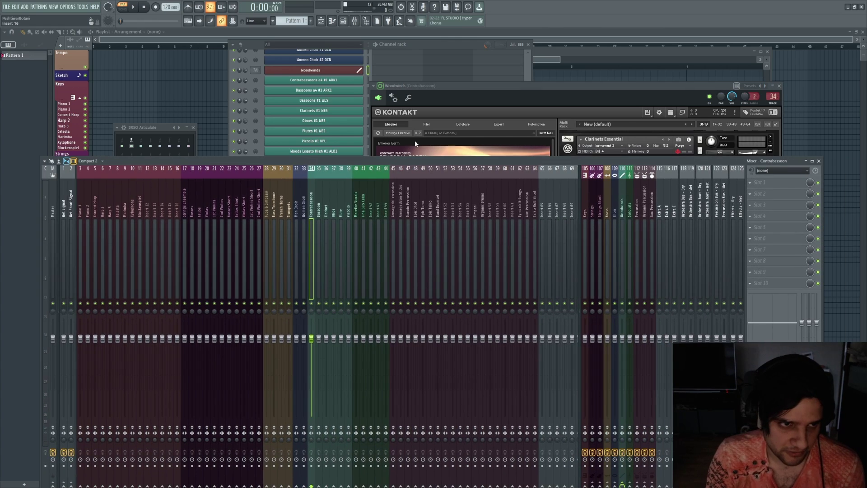
# Close the mixer, Woodwinds Kontakt, channel rack and Kontakt piano roll windows
pyautogui.click(430, 50)
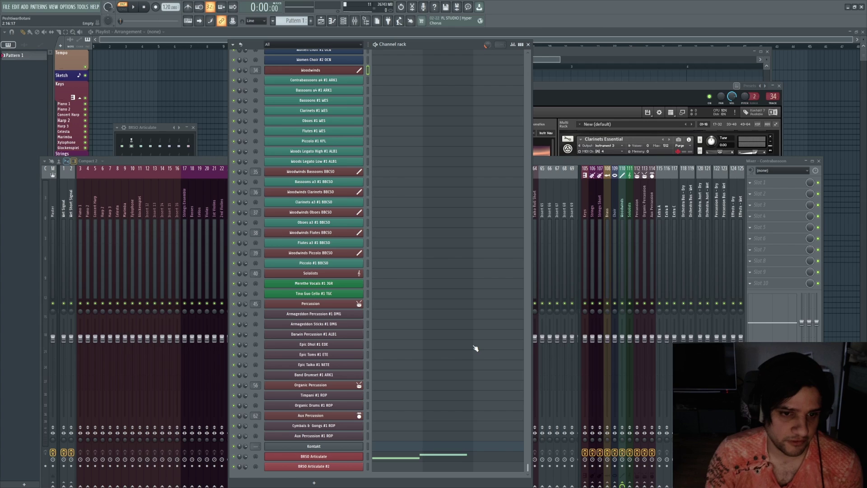
pyautogui.click(819, 160)
pyautogui.click(779, 87)
pyautogui.click(527, 44)
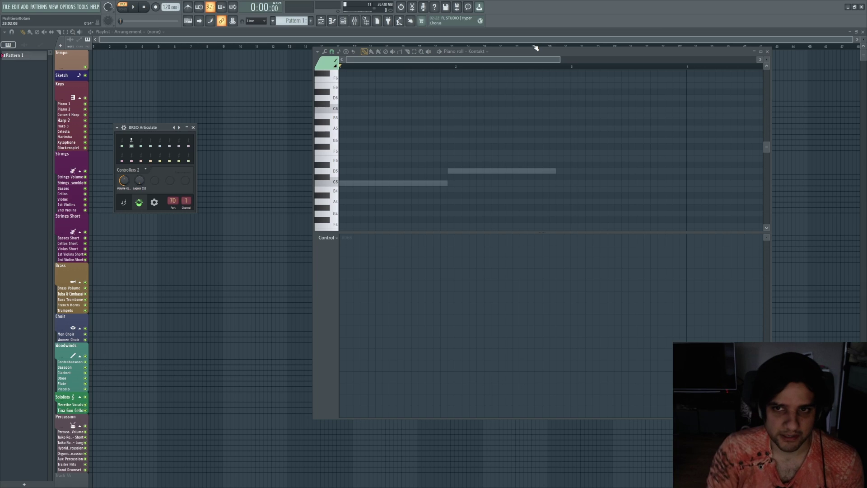
pyautogui.click(767, 51)
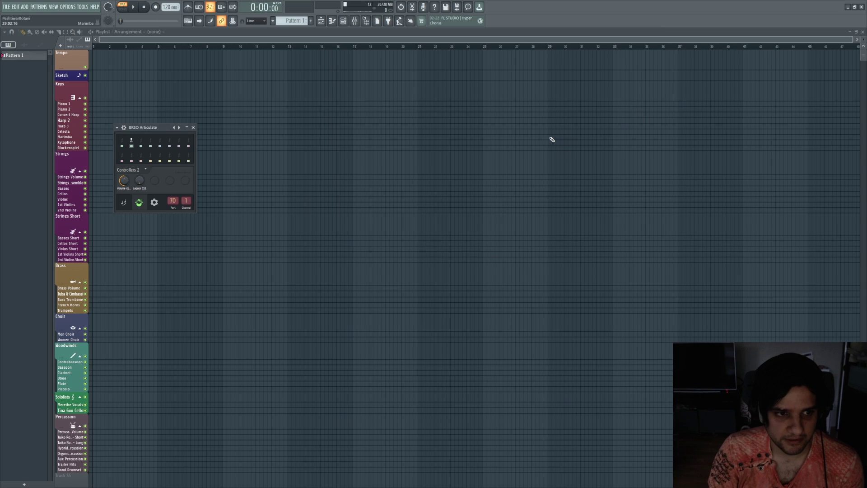